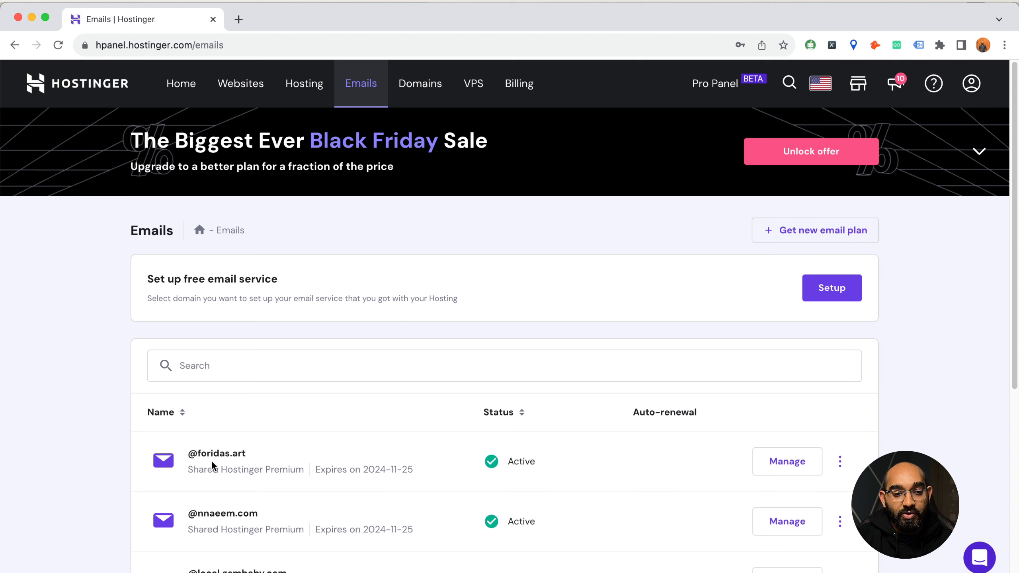
# - Open Email Accounts for the foridas.art domain and start creating a new email account
pyautogui.moveTo(209, 453); pyautogui.dragTo(240, 452)
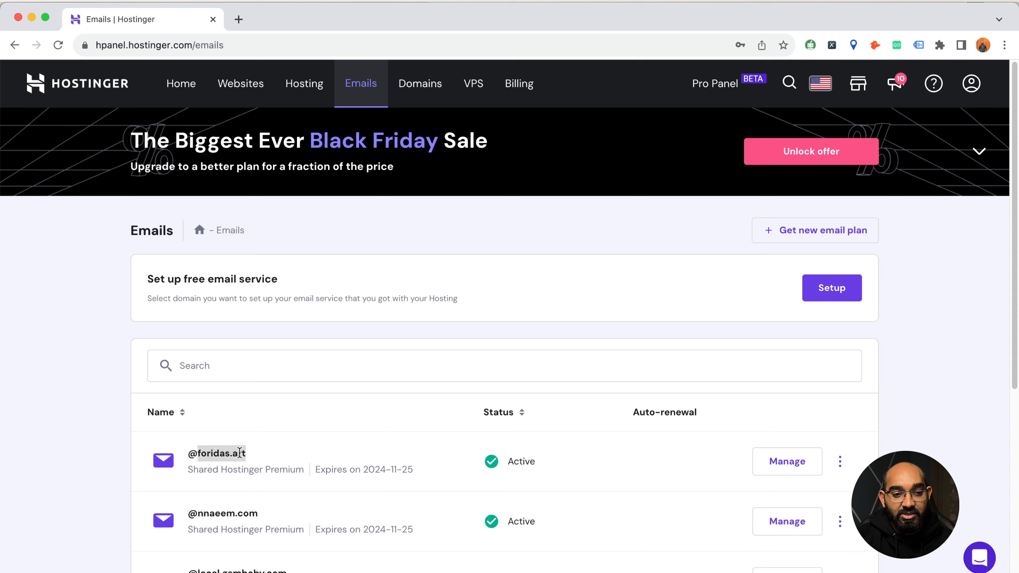
pyautogui.click(785, 465)
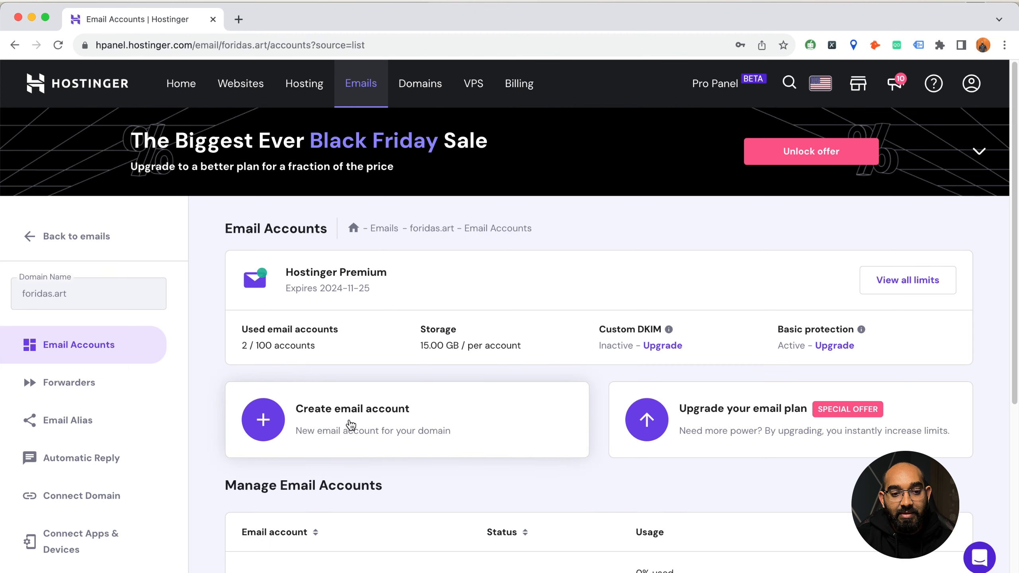
pyautogui.click(350, 424)
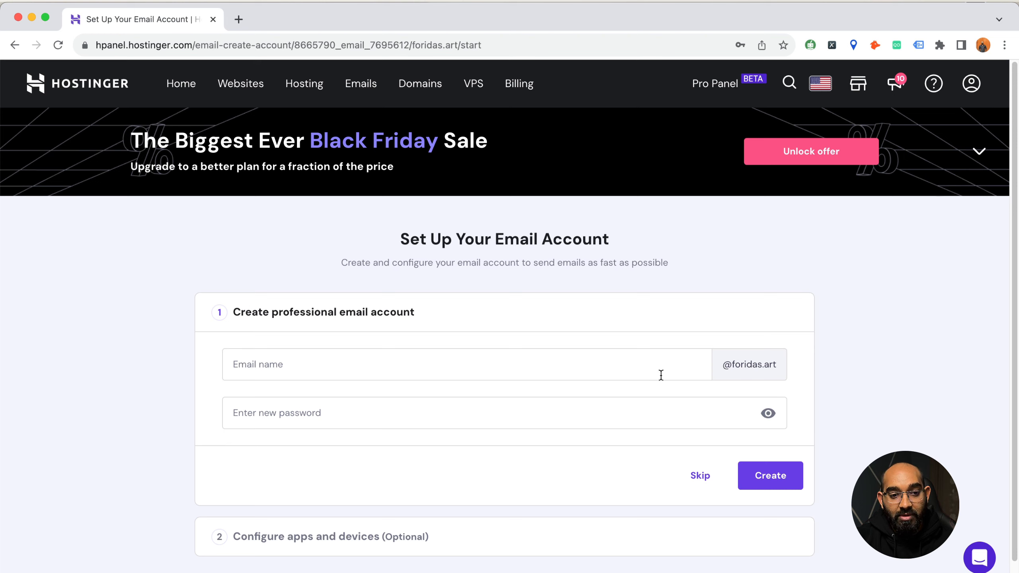
pyautogui.click(515, 365)
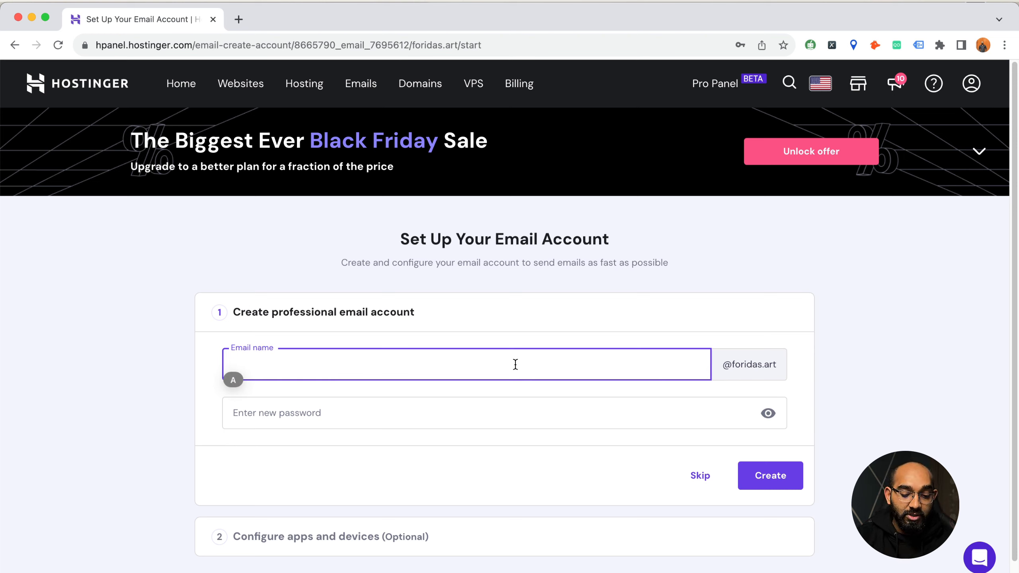
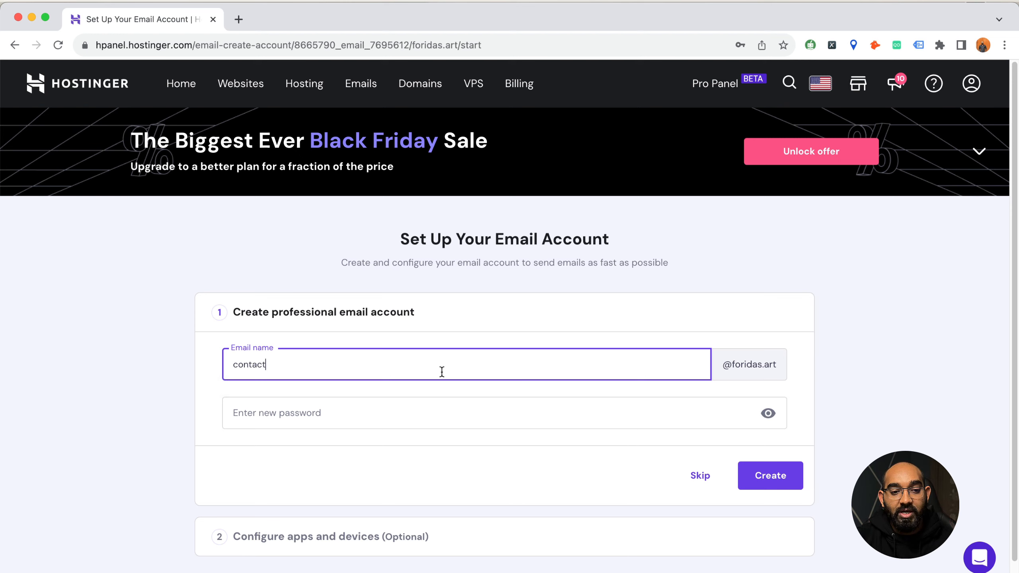
pyautogui.moveTo(332, 374); pyautogui.dragTo(191, 373)
pyautogui.write('rafy')
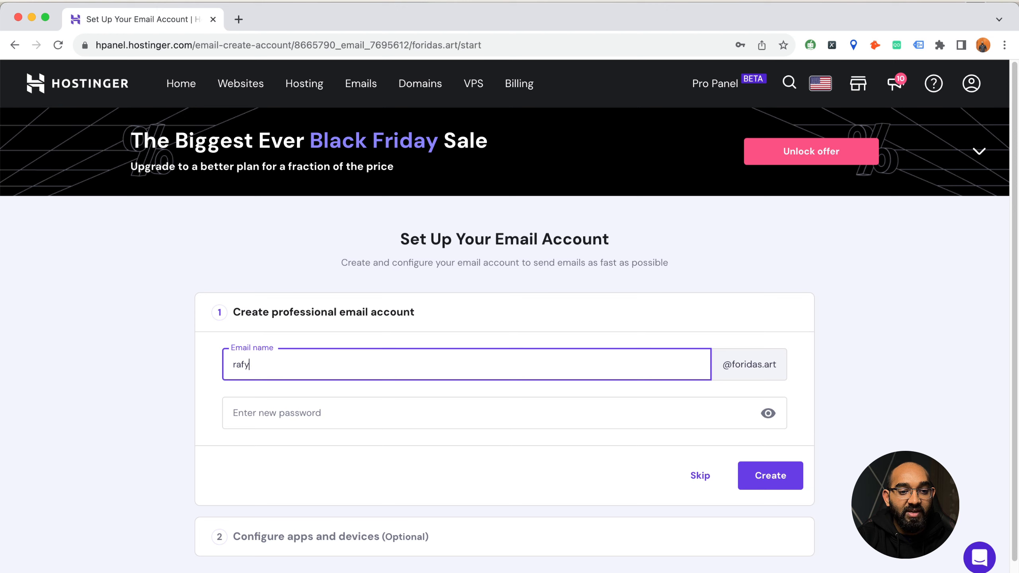
pyautogui.doubleClick(448, 369)
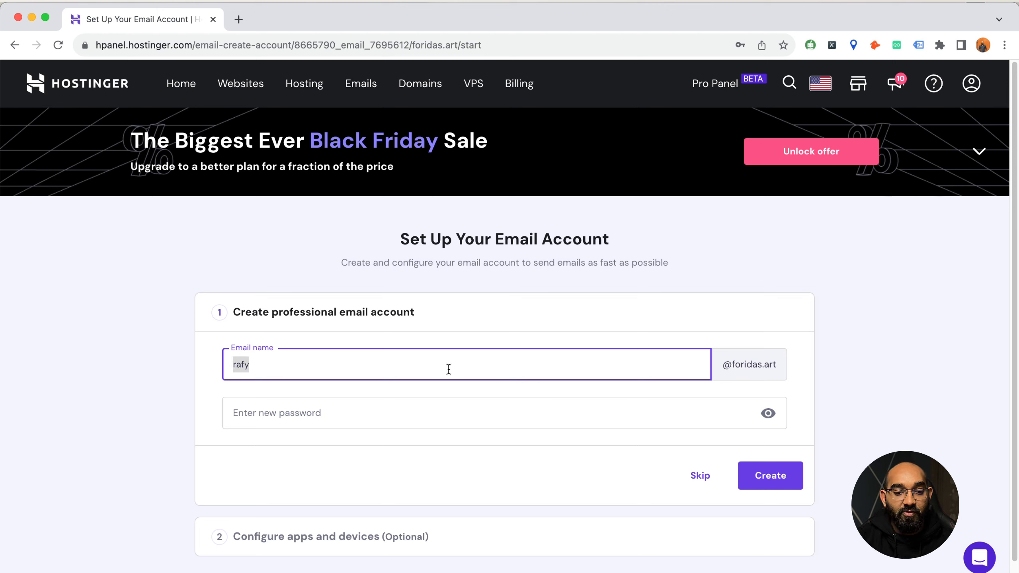
pyautogui.write('forida')
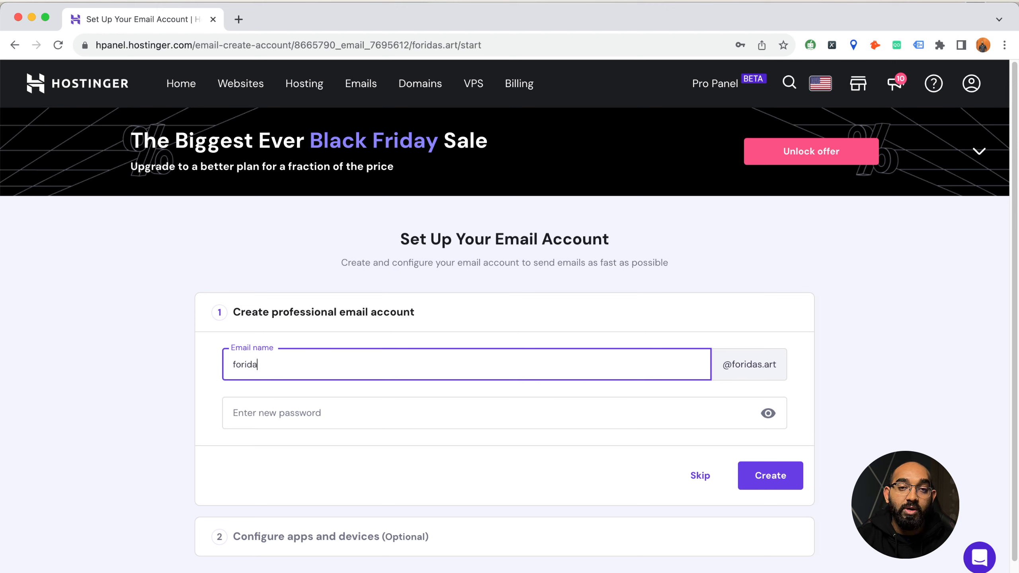
pyautogui.doubleClick(408, 369)
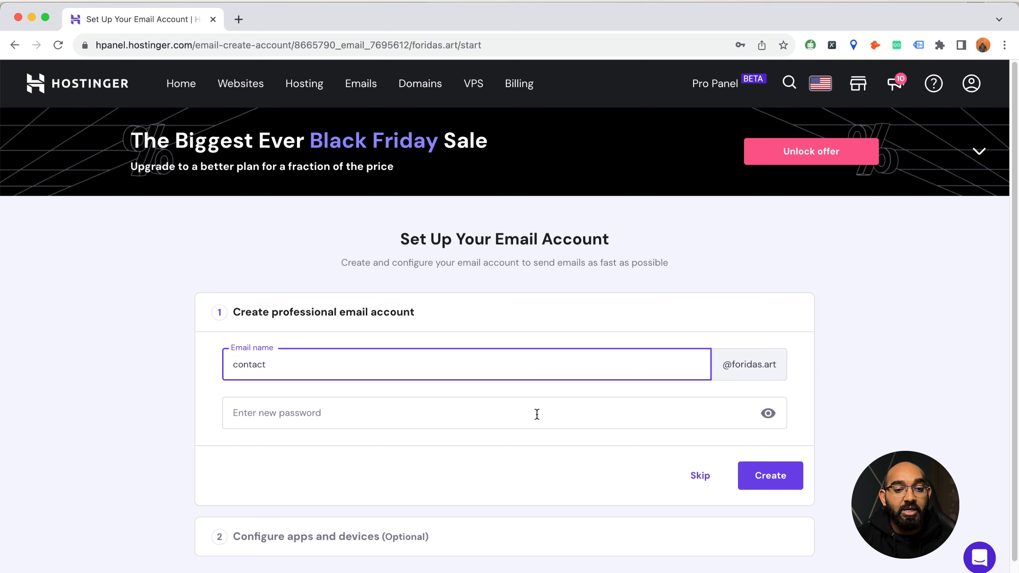
pyautogui.click(524, 412)
pyautogui.write('•••••')
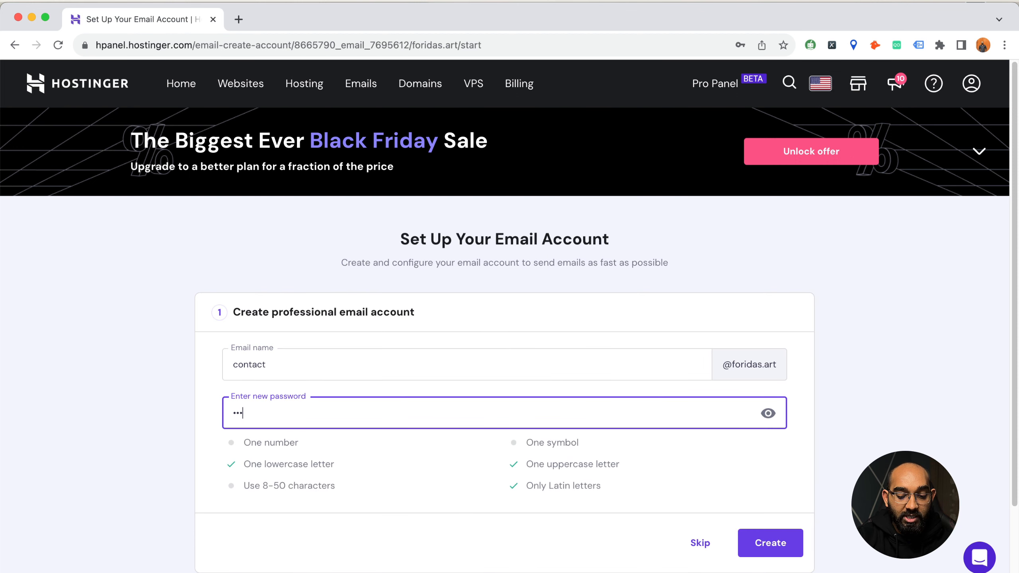
pyautogui.write('•••••••••••')
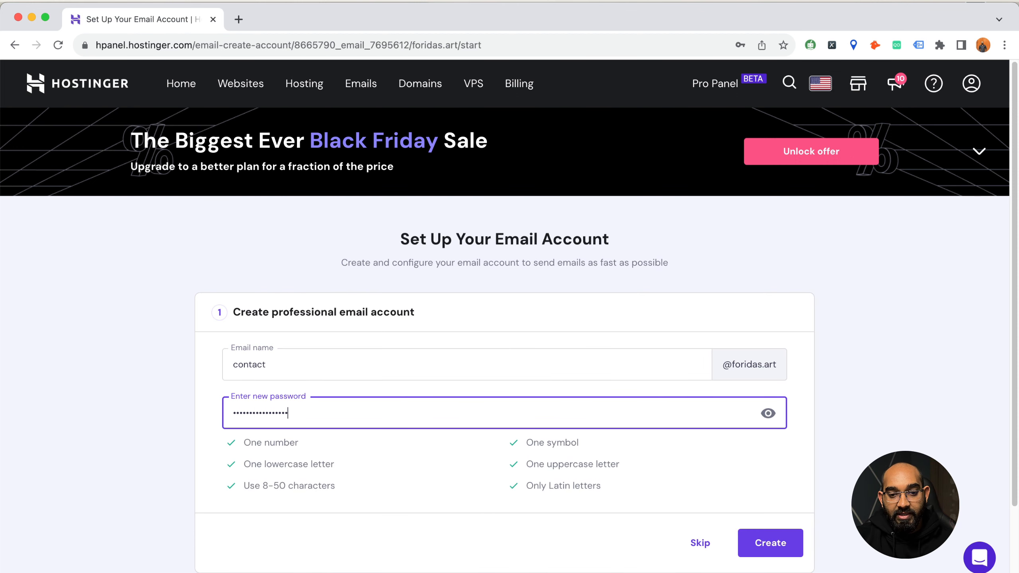
pyautogui.click(776, 545)
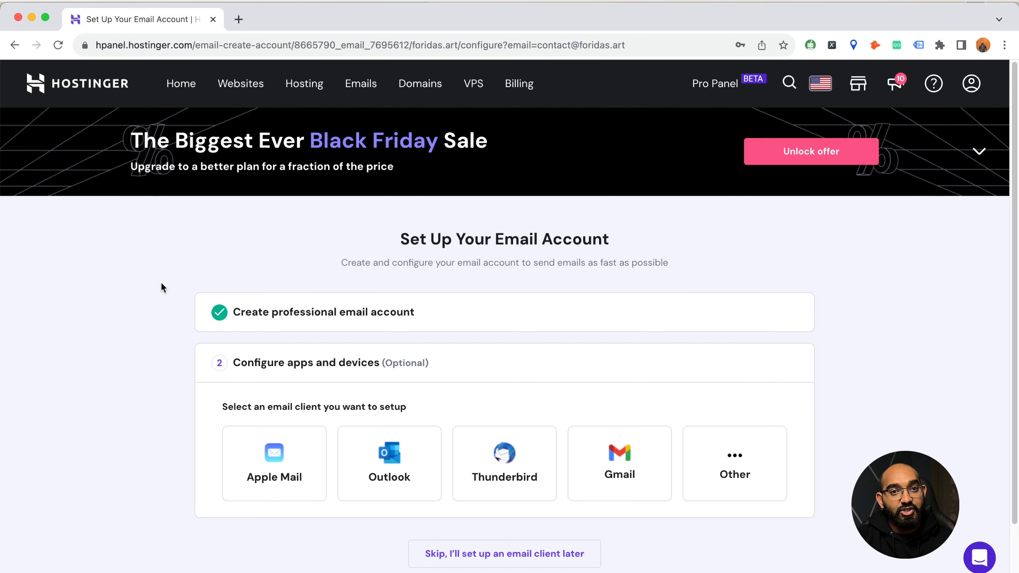
# - Log in to the new contact mailbox at mail.hostinger.com in a new tab using the autofilled credentials
pyautogui.click(238, 23)
pyautogui.click(271, 39)
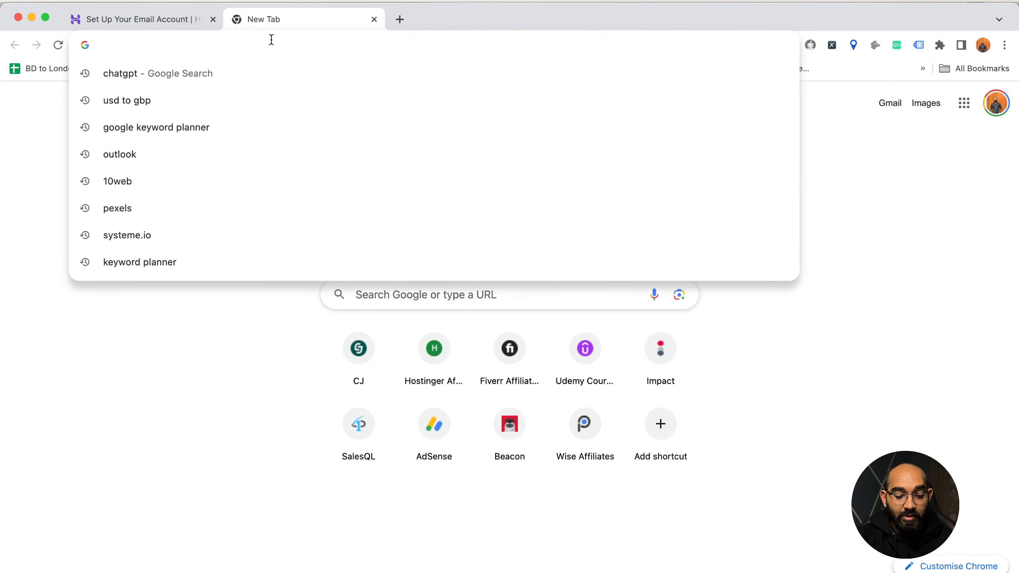
pyautogui.write('mail')
pyautogui.press('Return')
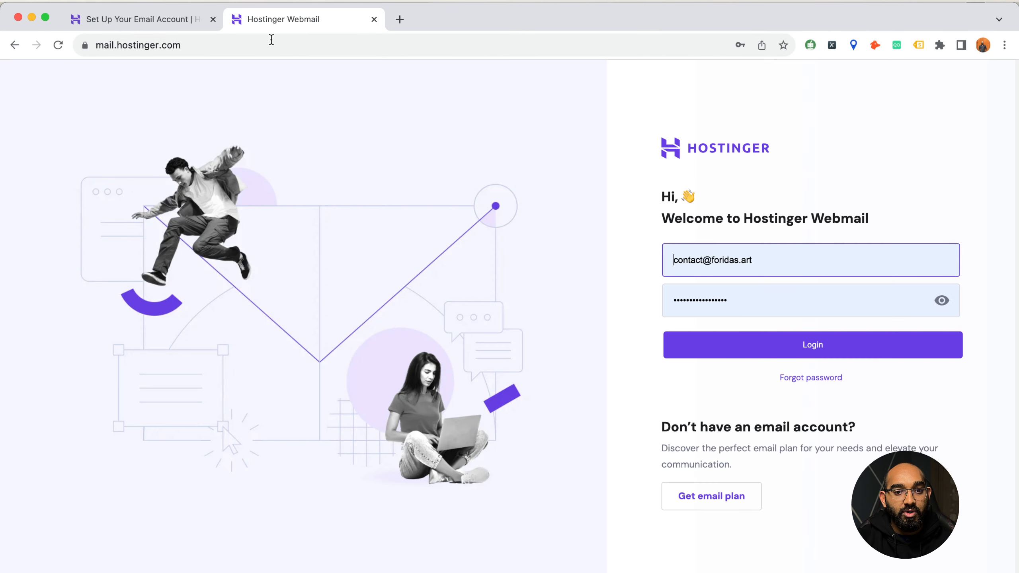
pyautogui.click(752, 263)
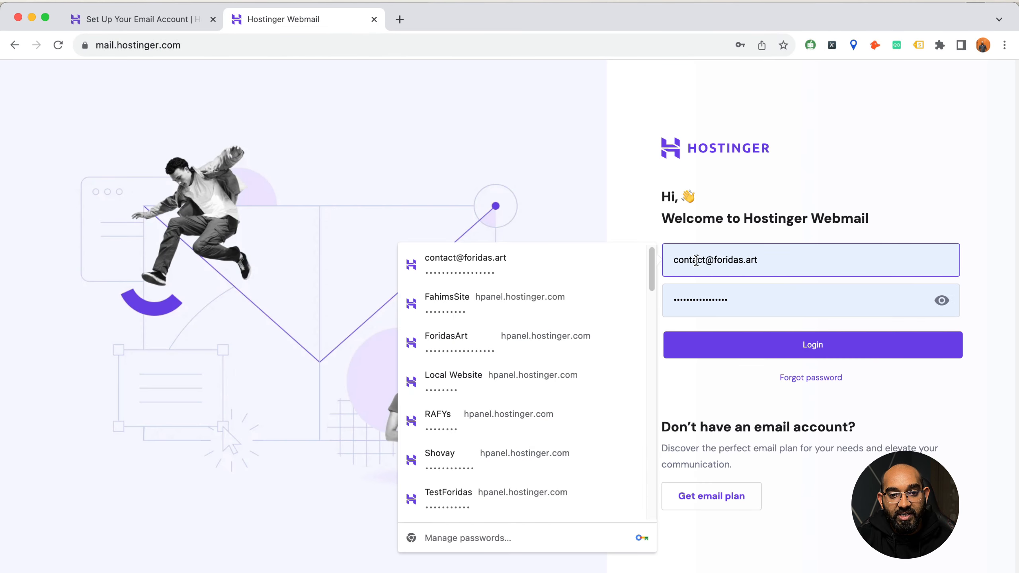
pyautogui.click(747, 300)
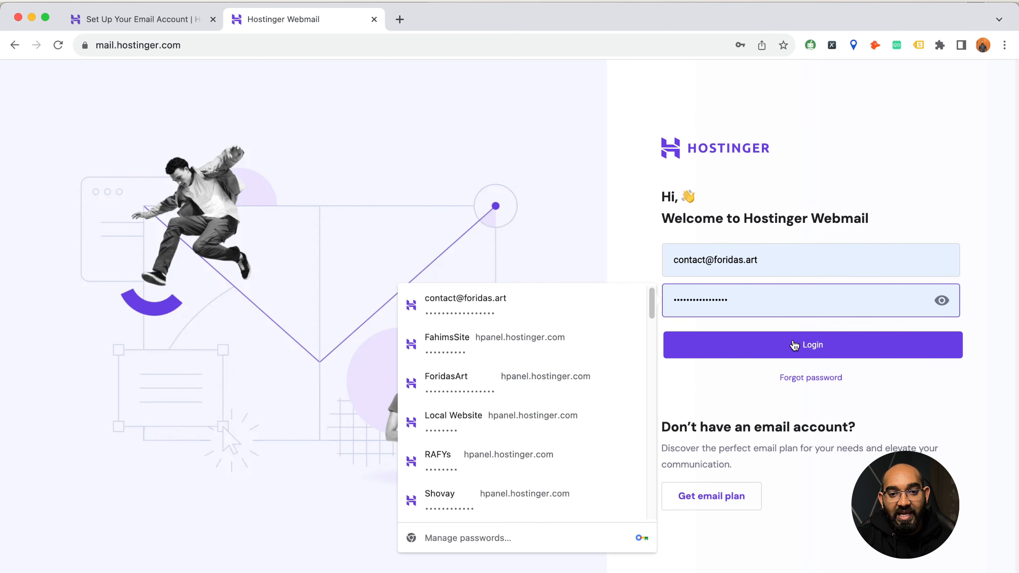
pyautogui.click(794, 345)
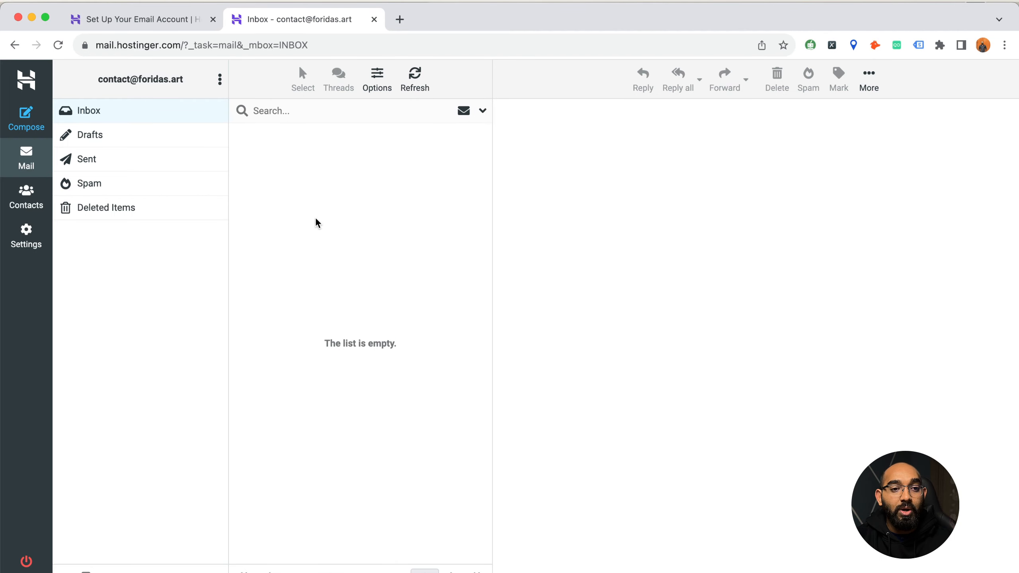
# - Load Gmail in a new tab and open Settings on Accounts and Import to review Send mail as
pyautogui.click(400, 19)
pyautogui.write('gmail')
pyautogui.press('Return')
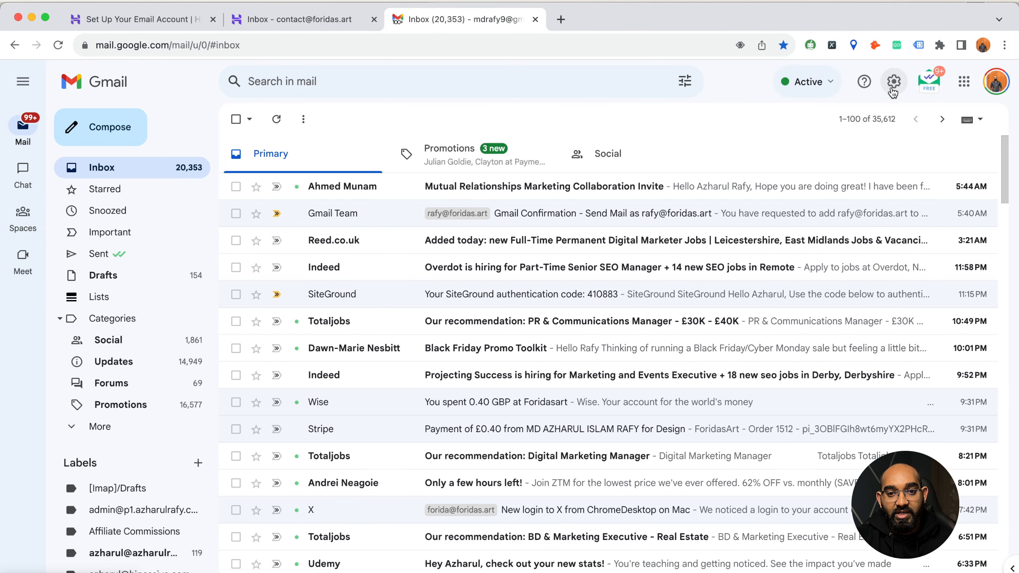
pyautogui.click(895, 88)
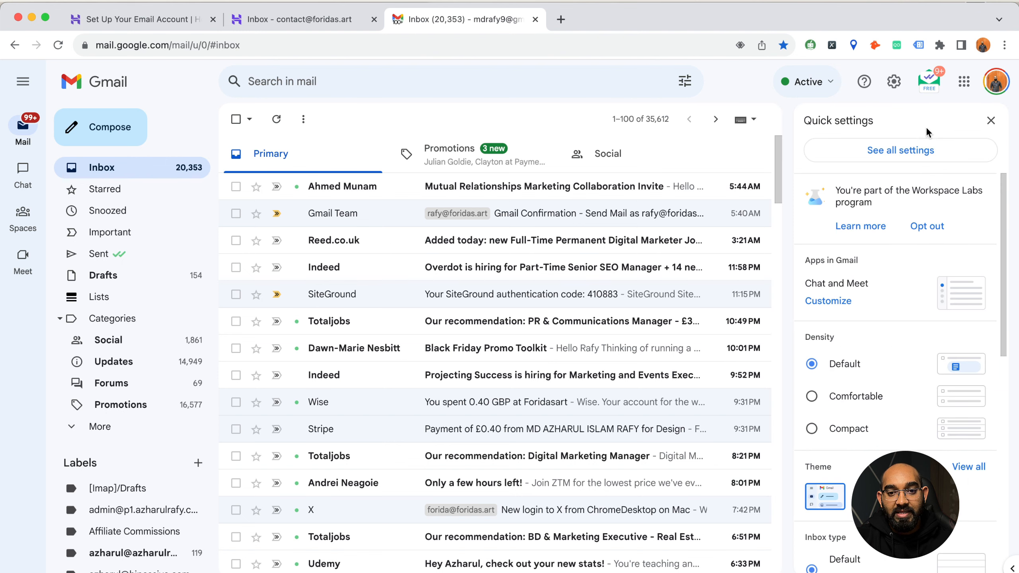
pyautogui.click(906, 155)
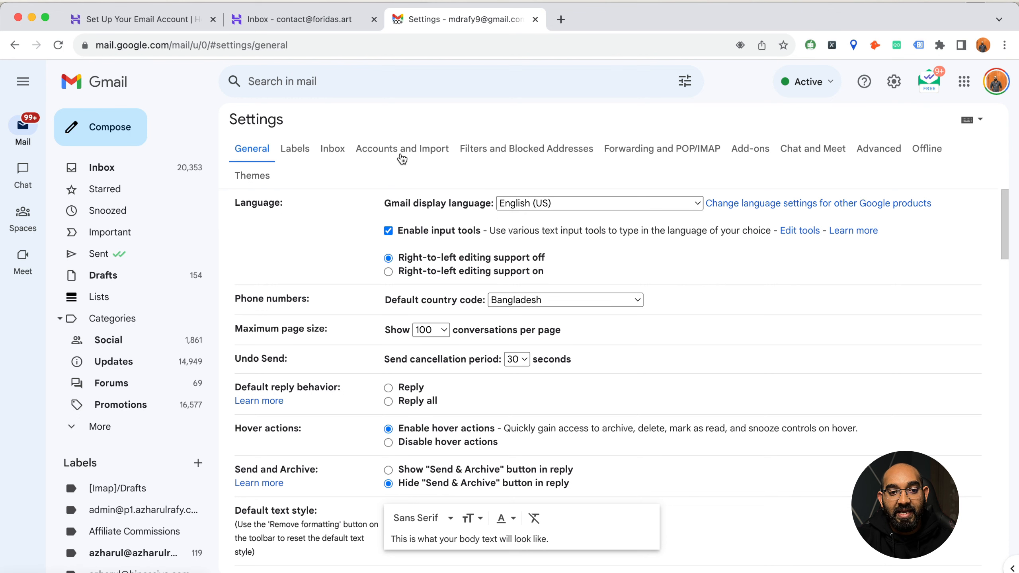
pyautogui.click(401, 159)
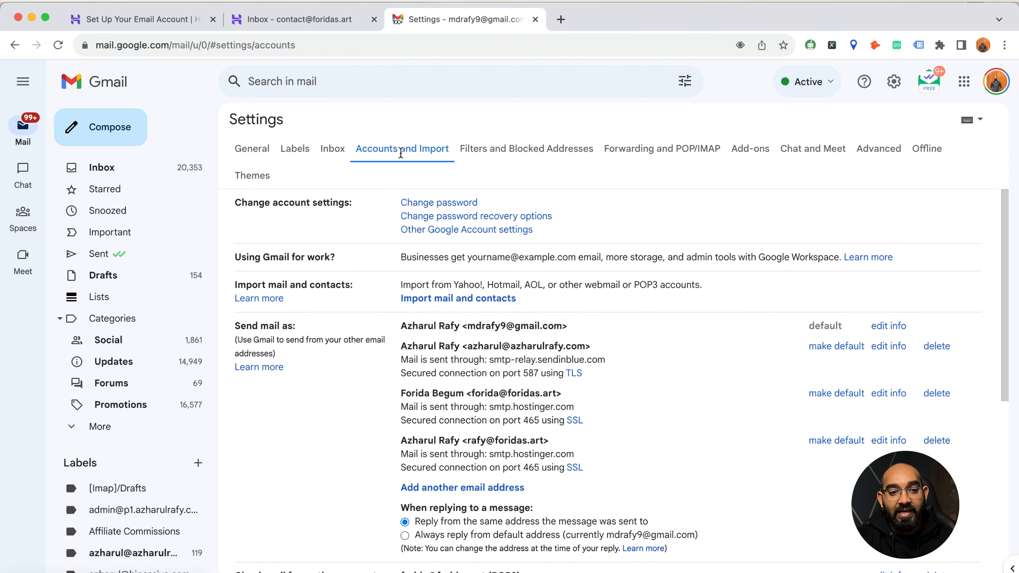
pyautogui.moveTo(236, 325); pyautogui.dragTo(288, 326)
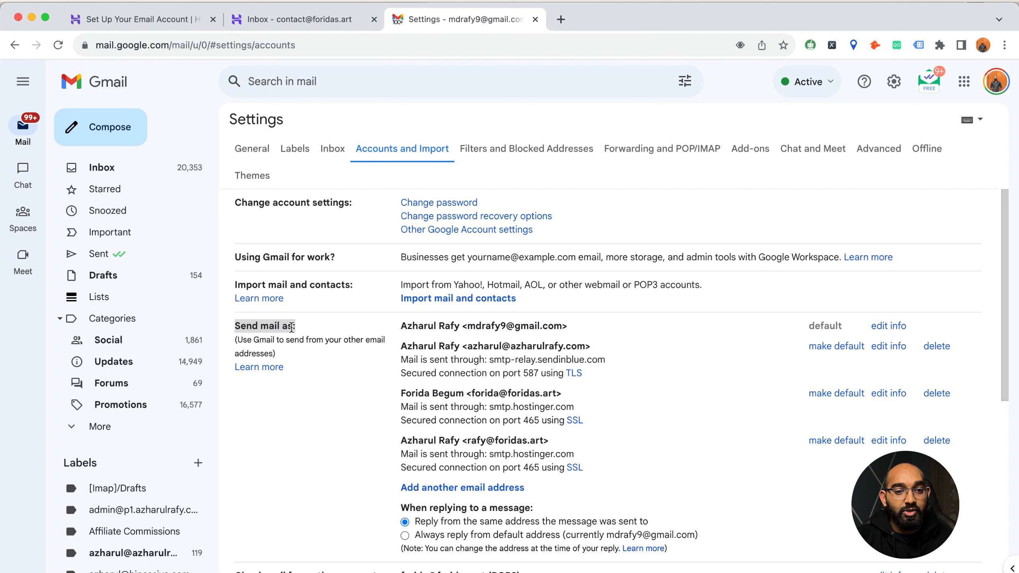
pyautogui.click(302, 335)
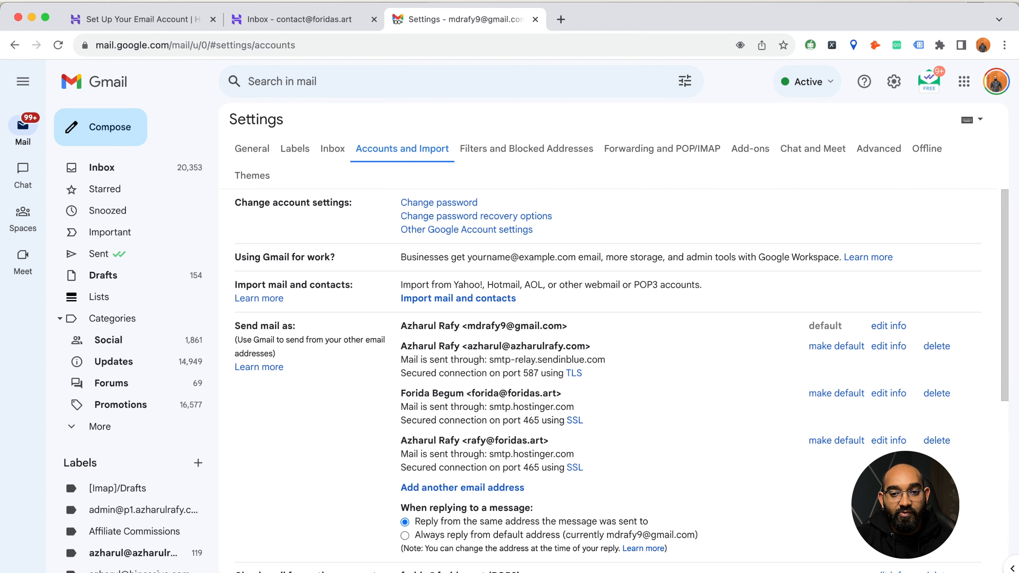
# - Resize the Gmail window beside hPanel and start adding another Send mail as address
pyautogui.moveTo(2, 343); pyautogui.dragTo(222, 342)
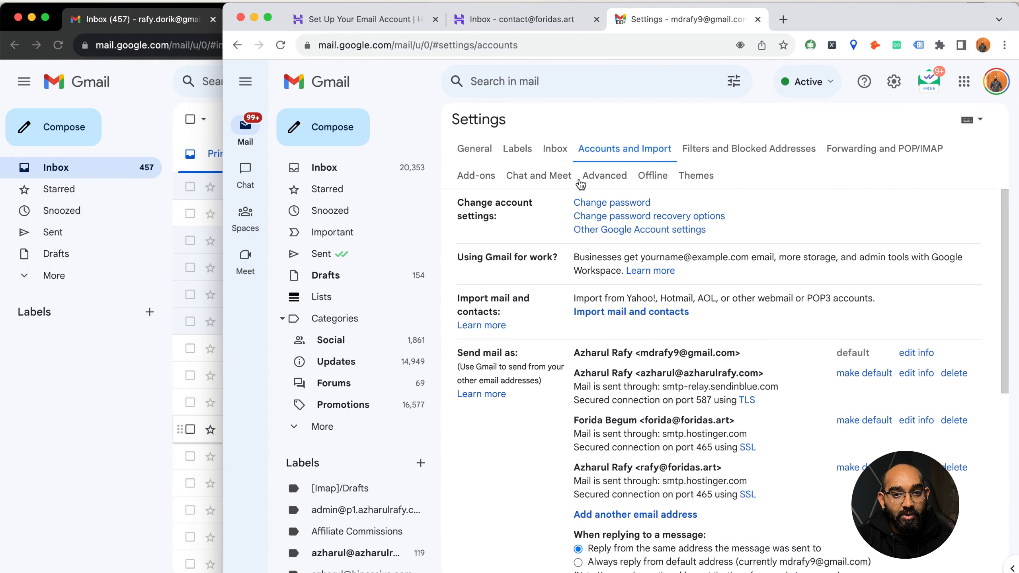
pyautogui.moveTo(808, 30); pyautogui.dragTo(583, 28)
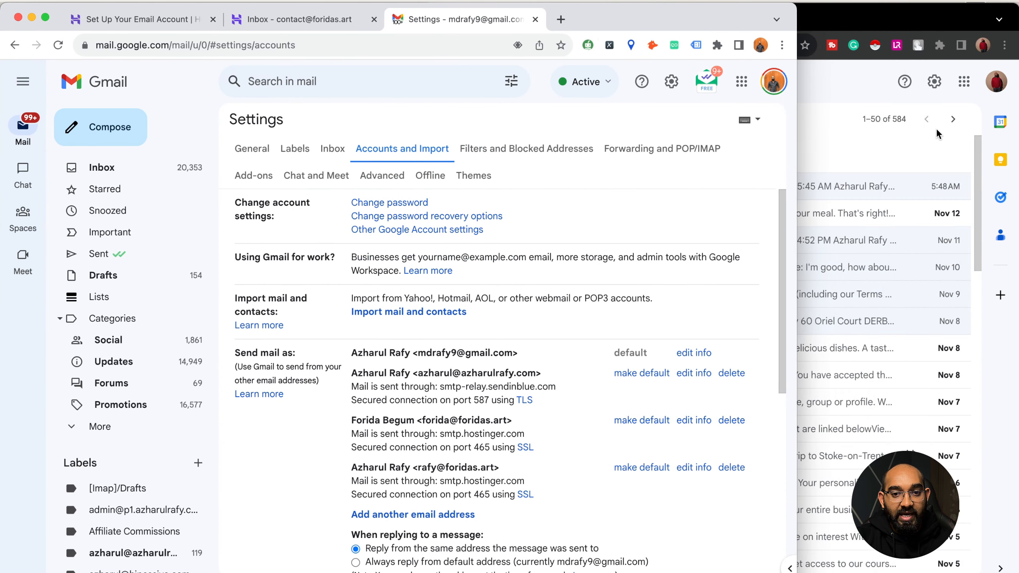
pyautogui.moveTo(796, 132); pyautogui.dragTo(715, 140)
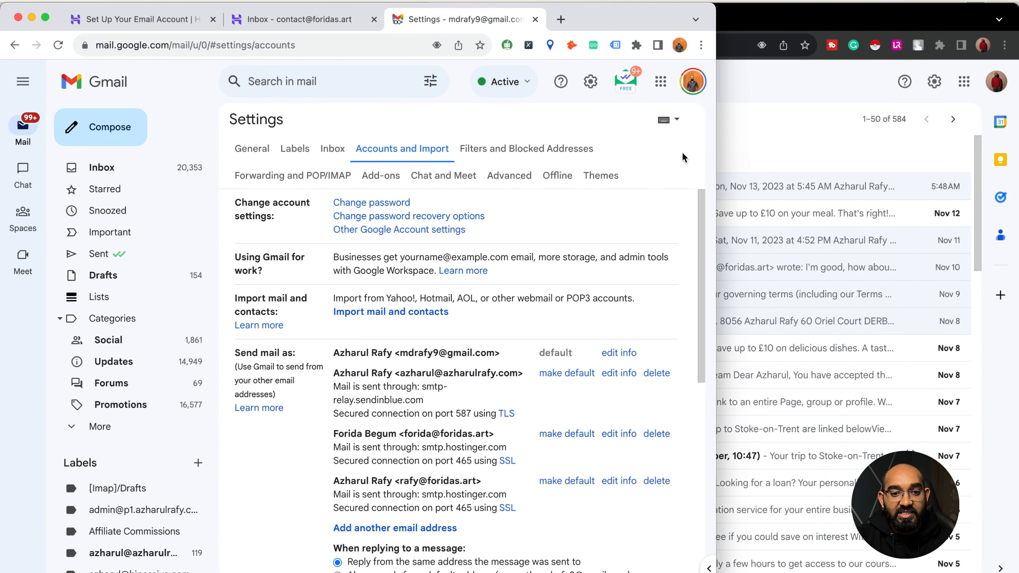
pyautogui.scroll(-1, 472, 396)
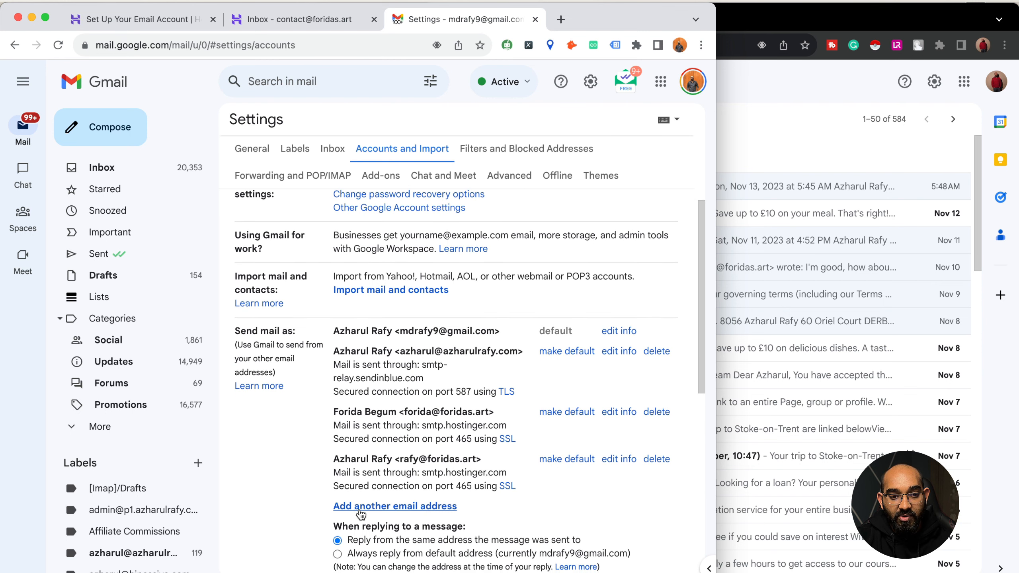
pyautogui.click(400, 507)
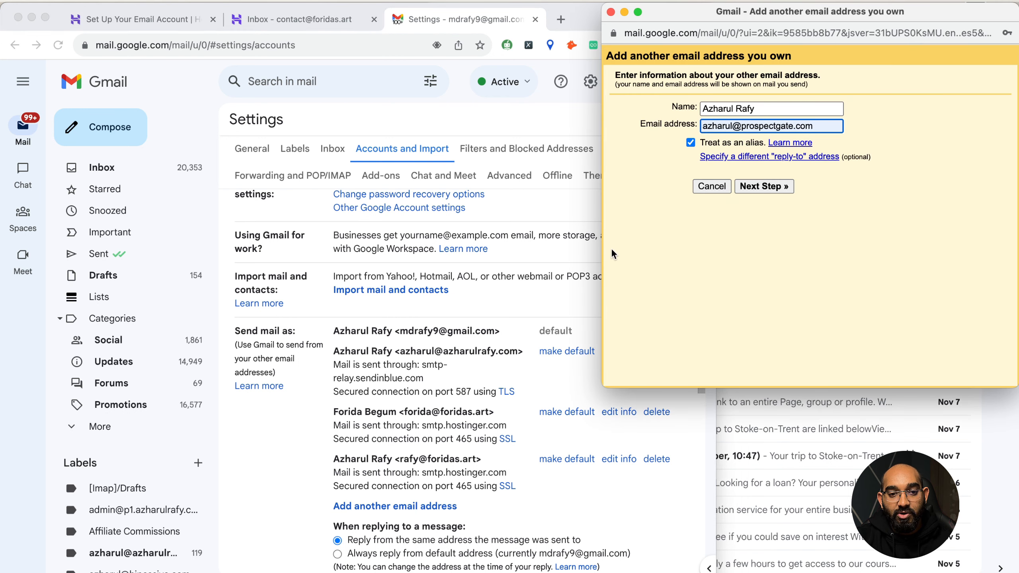
pyautogui.moveTo(602, 237); pyautogui.dragTo(715, 235)
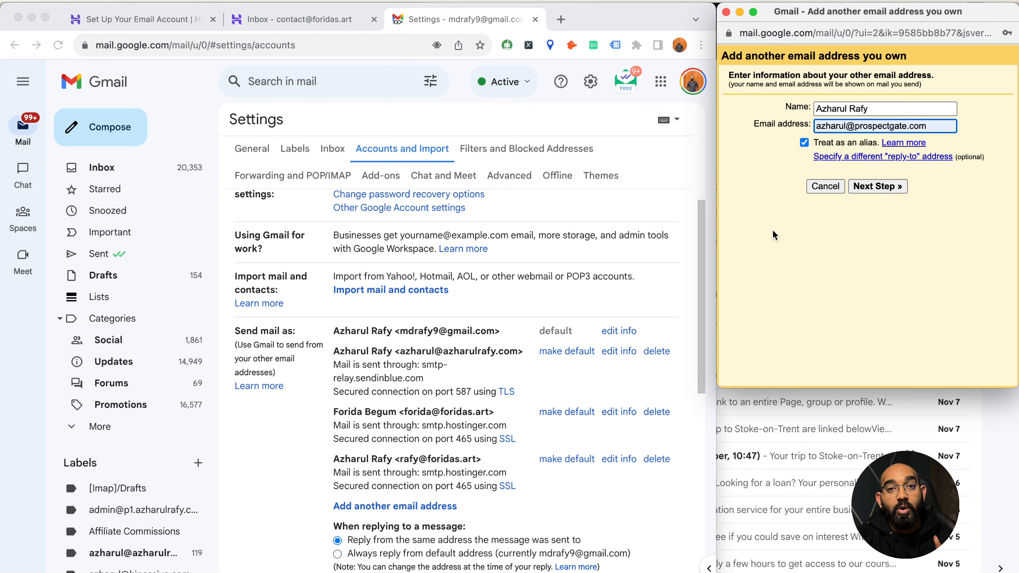
# - Show hPanel's Gmail desktop settings: POP pop.hostinger.com port 995, SMTP smtp.hostinger.com port 465
pyautogui.click(159, 19)
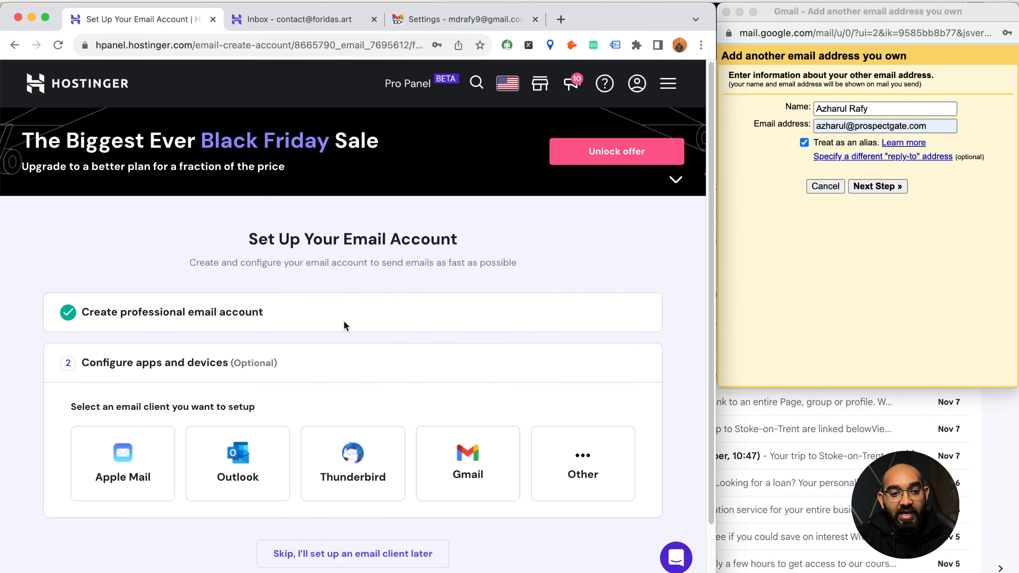
pyautogui.click(476, 465)
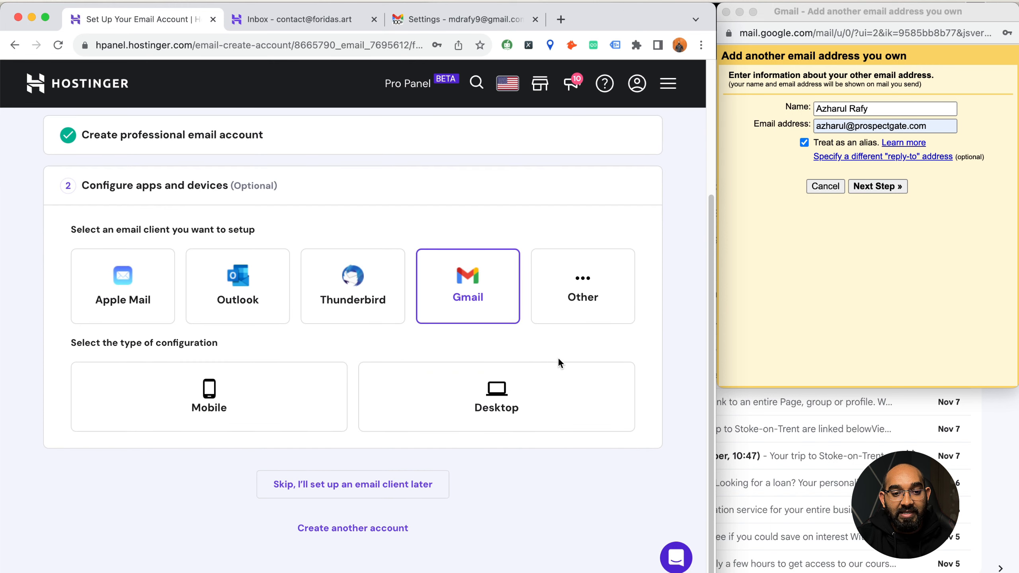
pyautogui.click(492, 409)
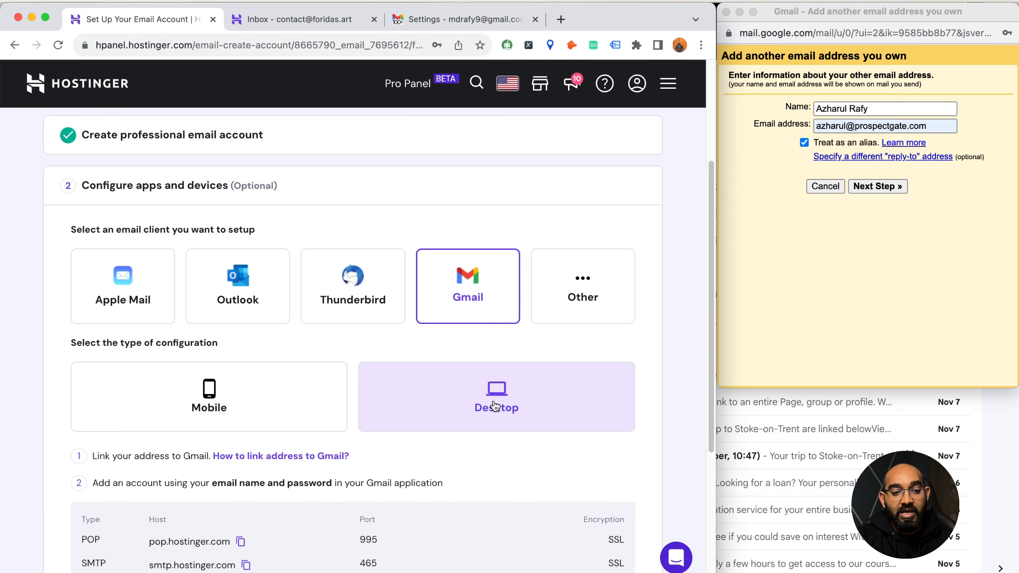
pyautogui.doubleClick(213, 307)
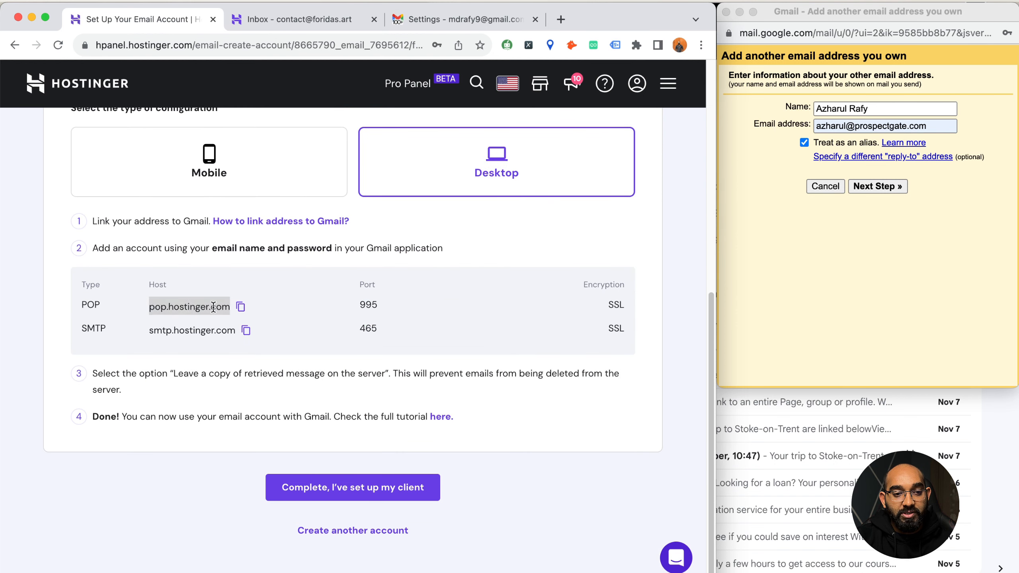
pyautogui.moveTo(170, 333); pyautogui.dragTo(219, 332)
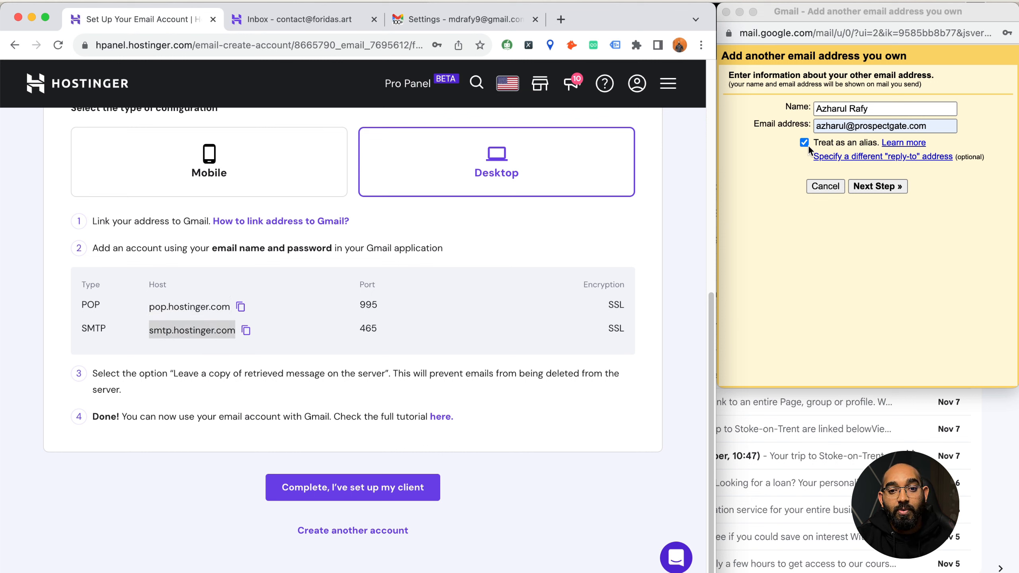
# - Replace the sender name with Contact and the address with the foridas.art contact mailbox
pyautogui.click(839, 110)
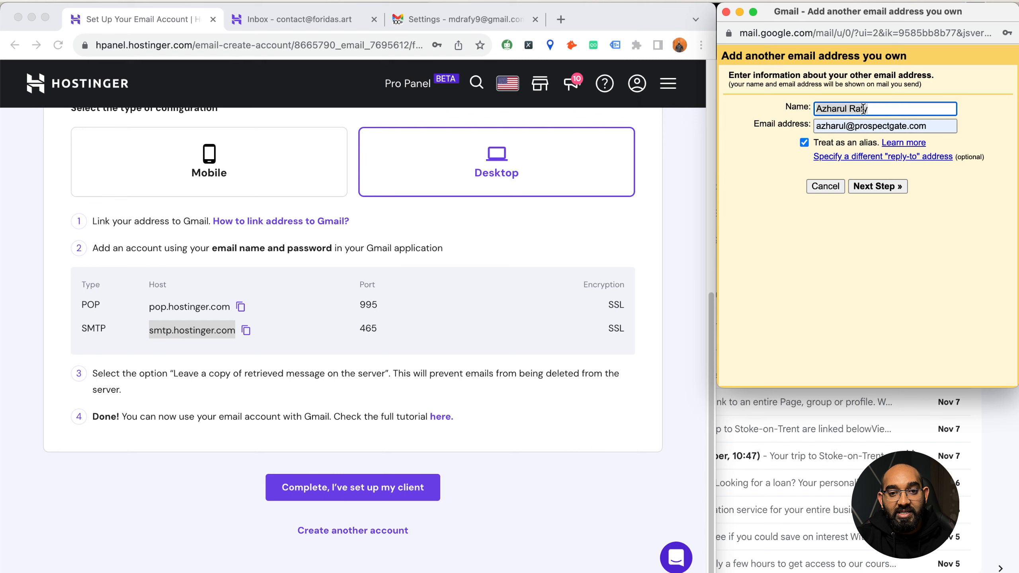
pyautogui.write('Contact')
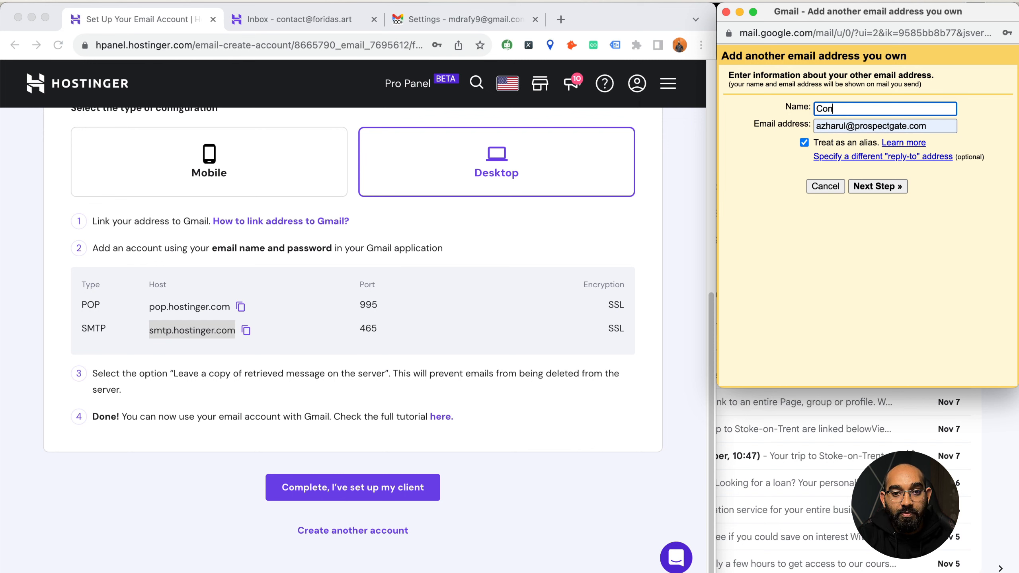
pyautogui.click(822, 127)
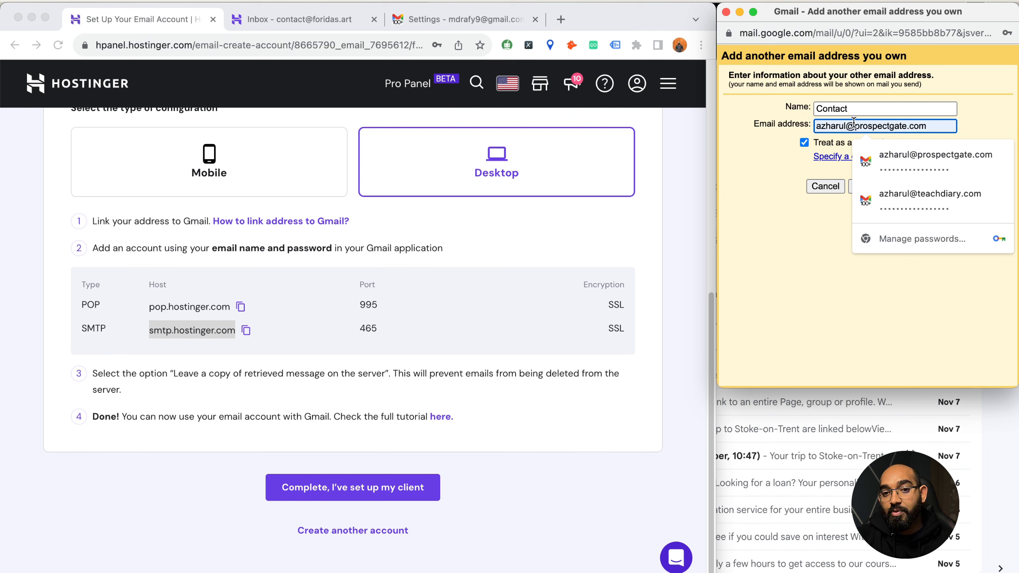
pyautogui.tripleClick(829, 125)
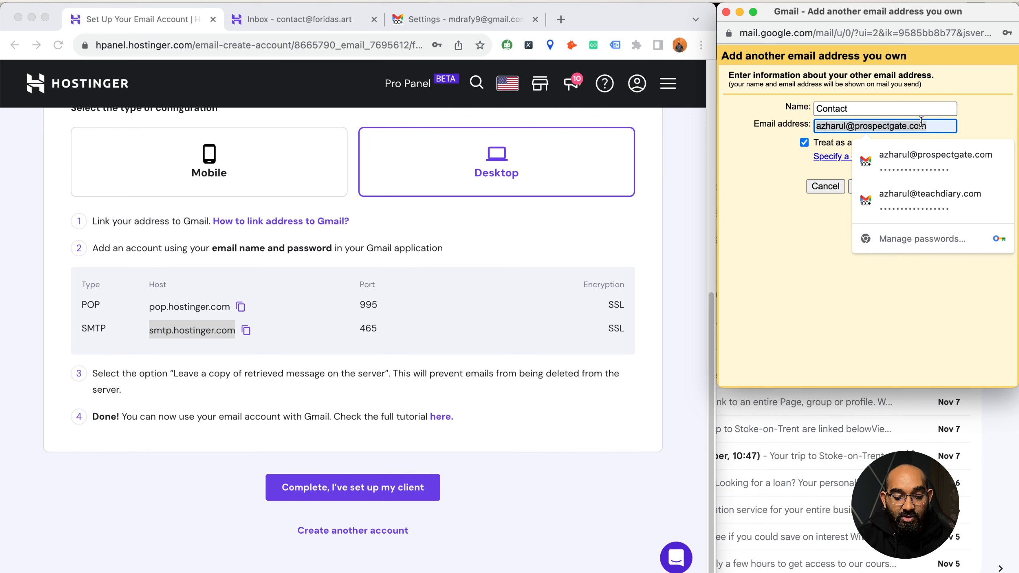
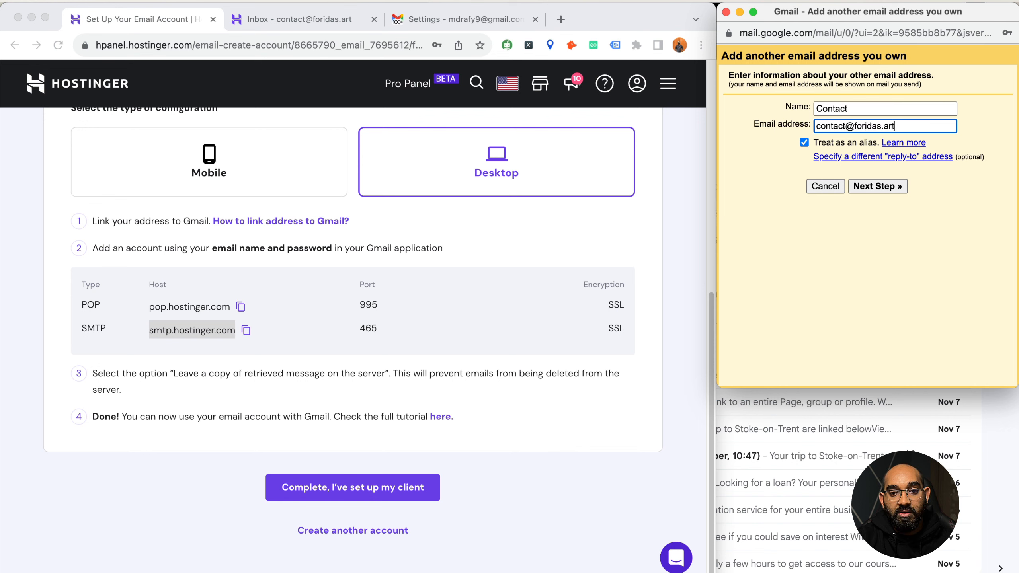
# - Set the SMTP server to smtp.hostinger.com on port 465
pyautogui.click(882, 187)
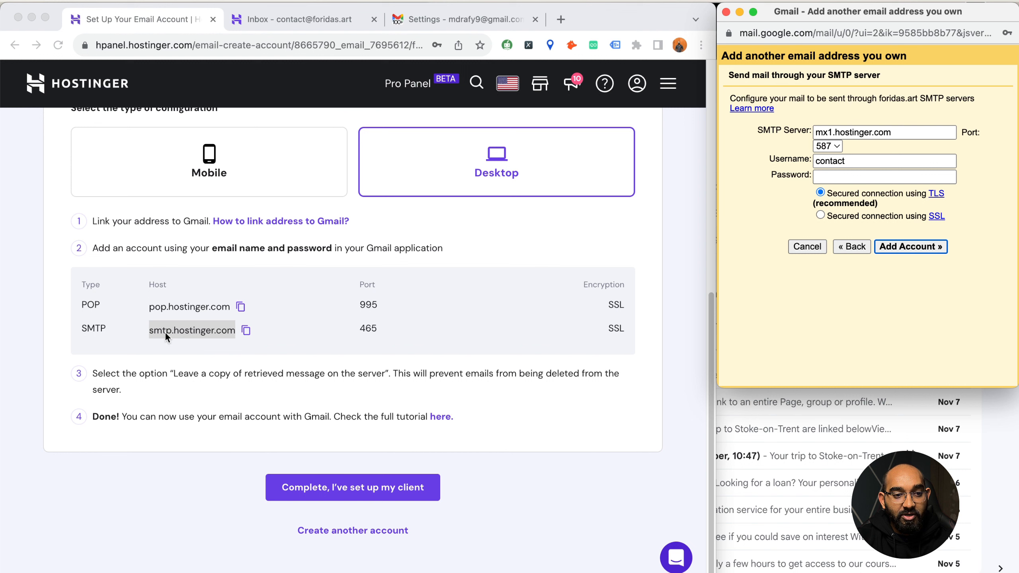
pyautogui.click(237, 331)
pyautogui.click(246, 330)
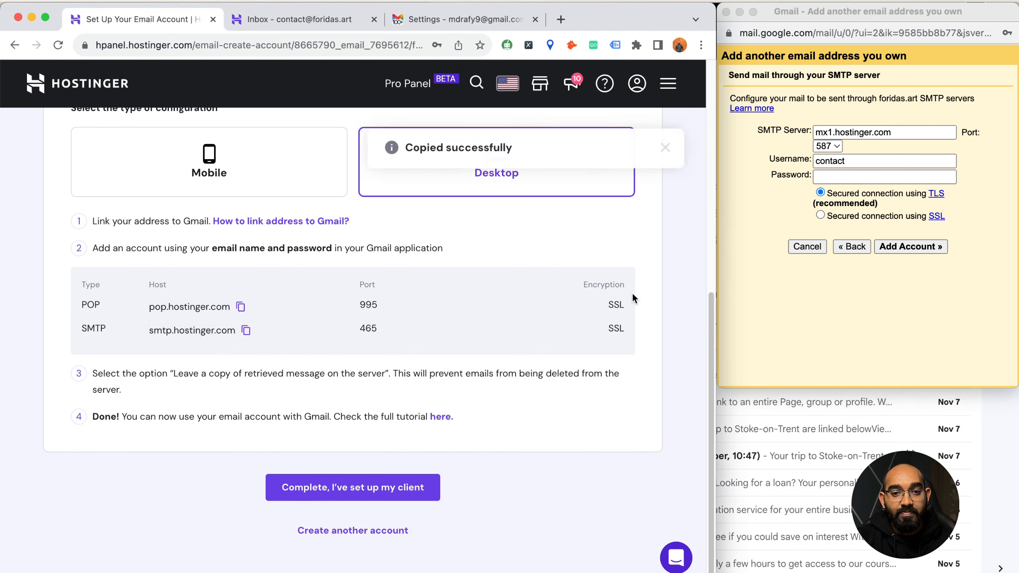
pyautogui.click(850, 130)
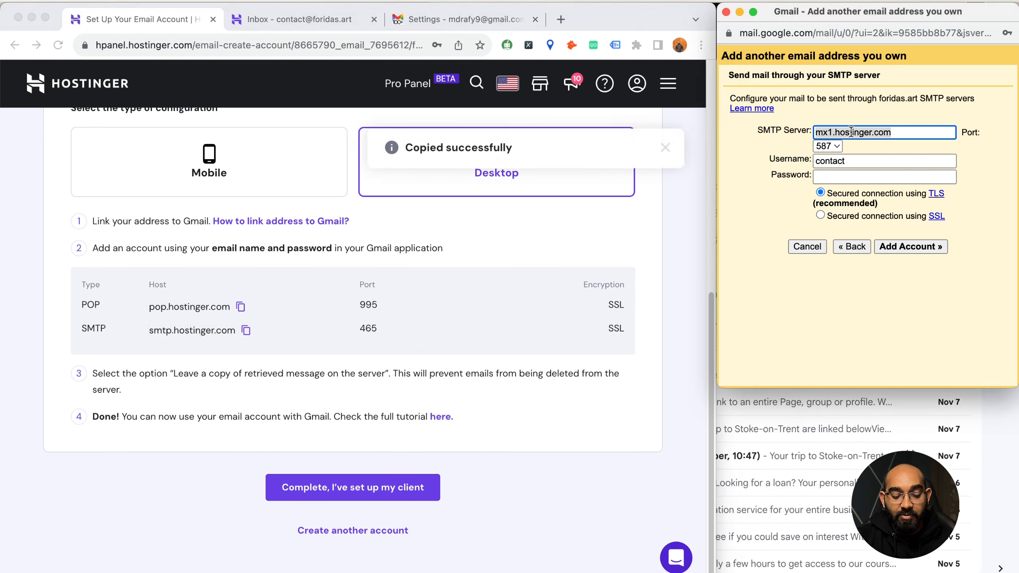
pyautogui.press('super+v')
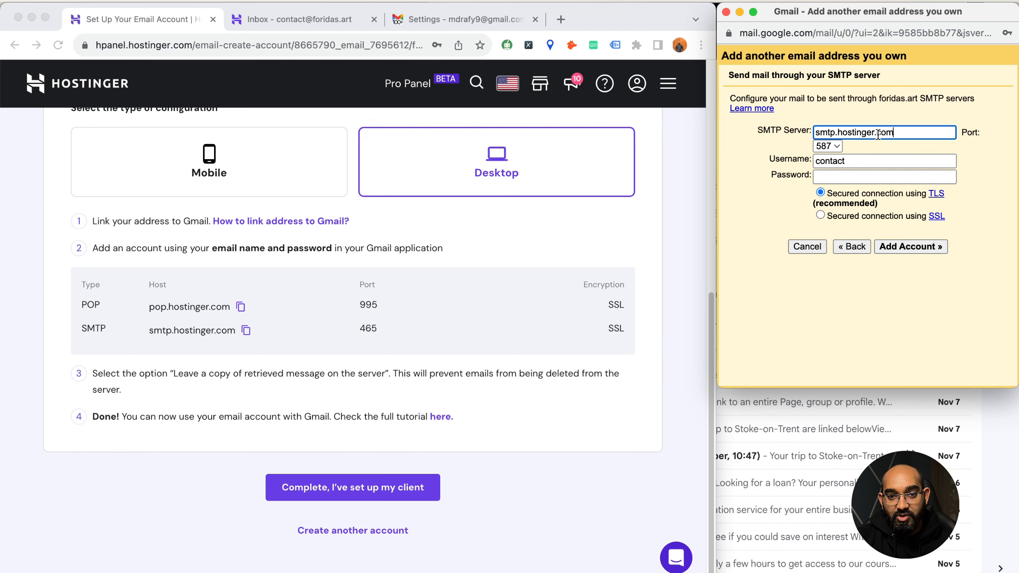
pyautogui.doubleClick(368, 328)
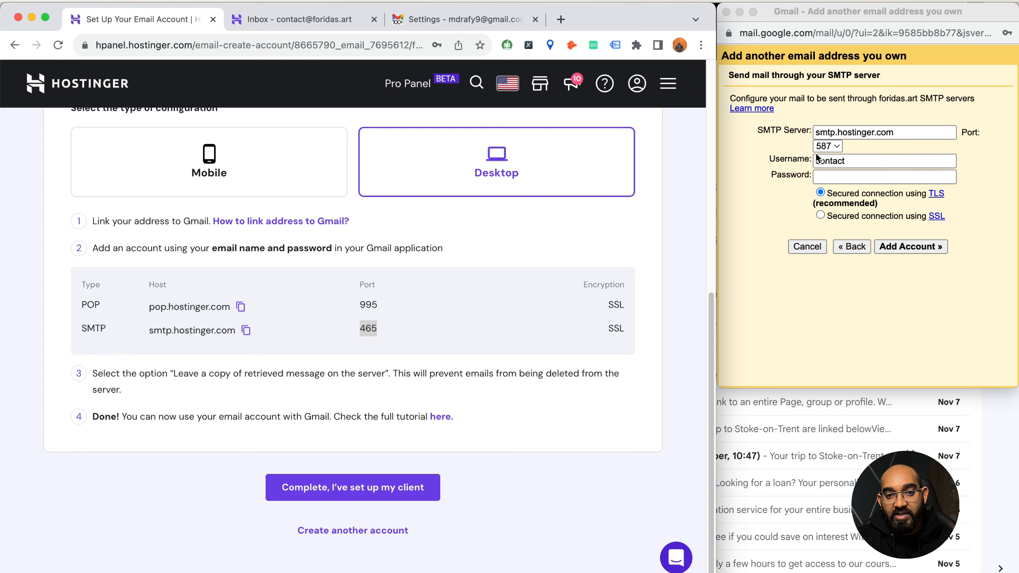
pyautogui.click(833, 146)
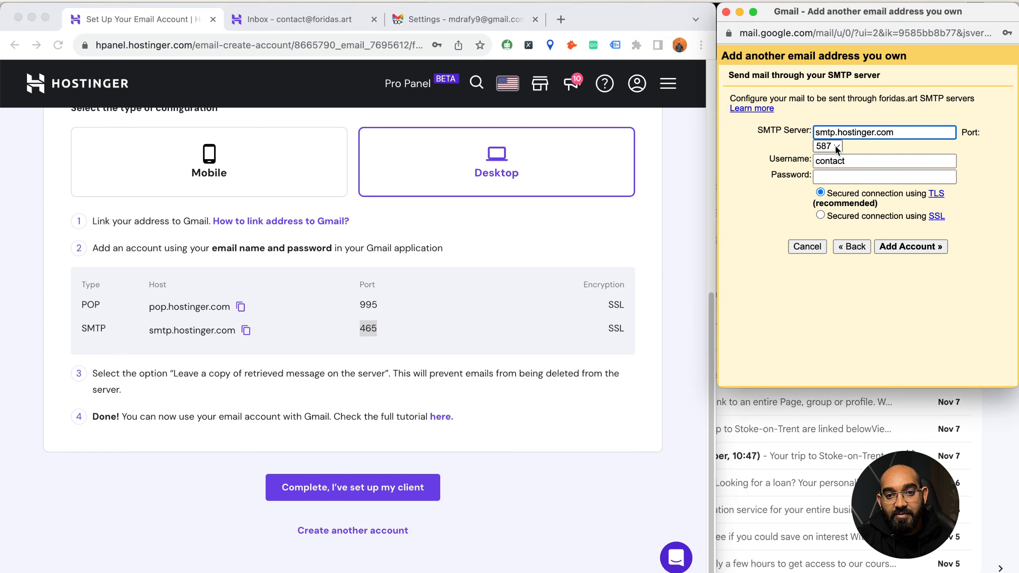
pyautogui.click(834, 146)
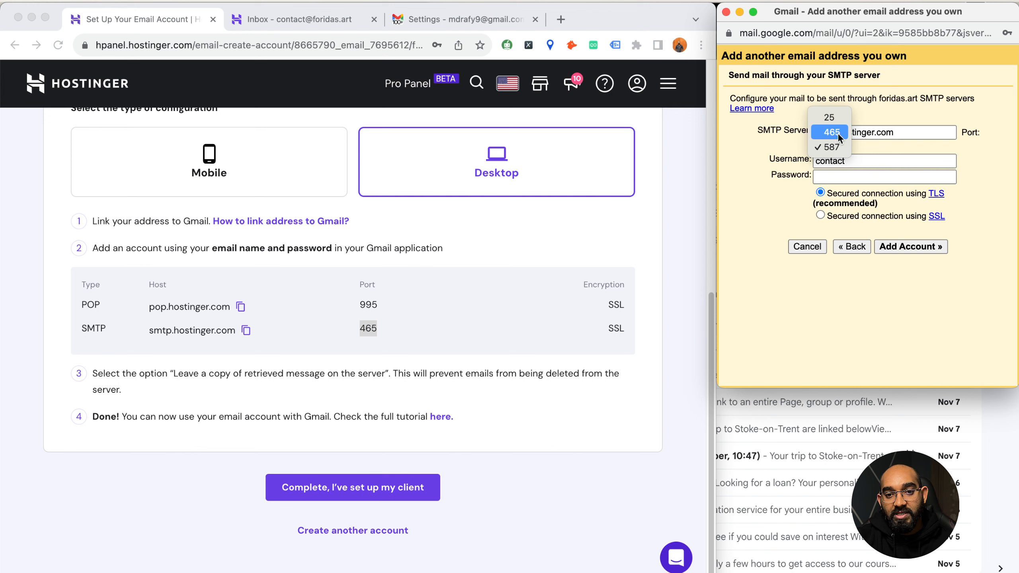
pyautogui.click(838, 134)
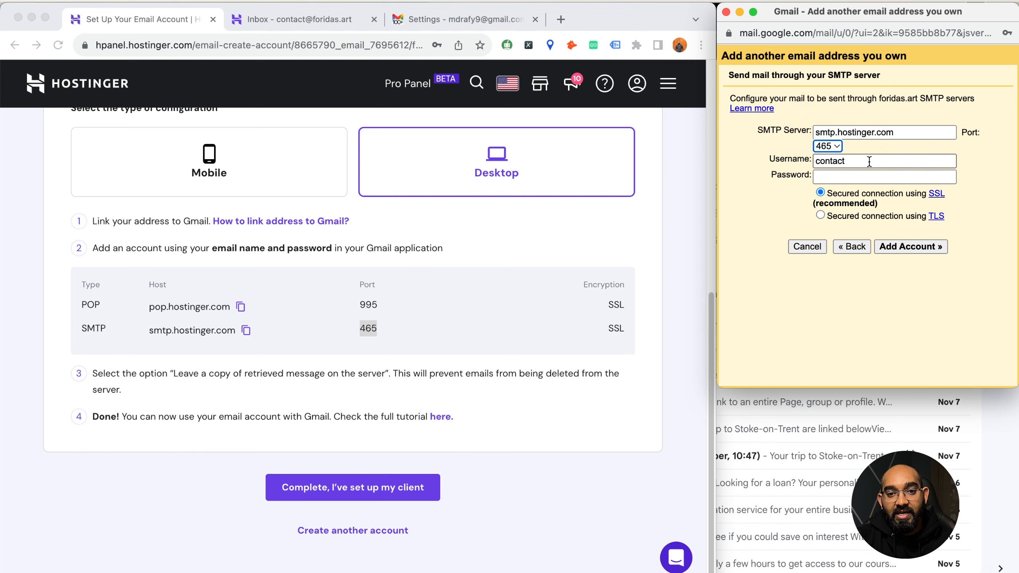
# - Enter the full mailbox address as username and its password, keep SSL, and add the account
pyautogui.click(852, 161)
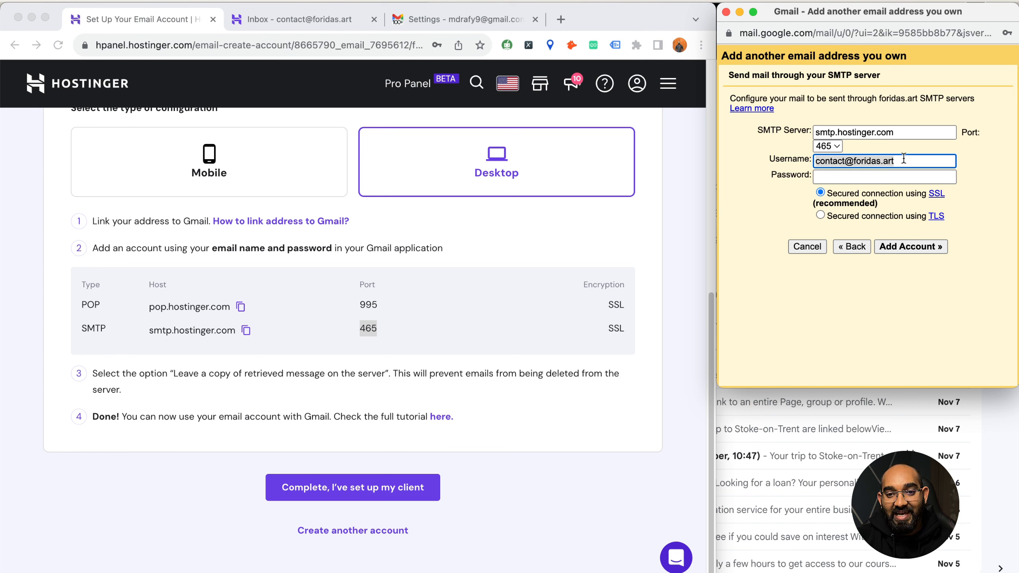
pyautogui.click(883, 172)
pyautogui.write('••••••••••••••••')
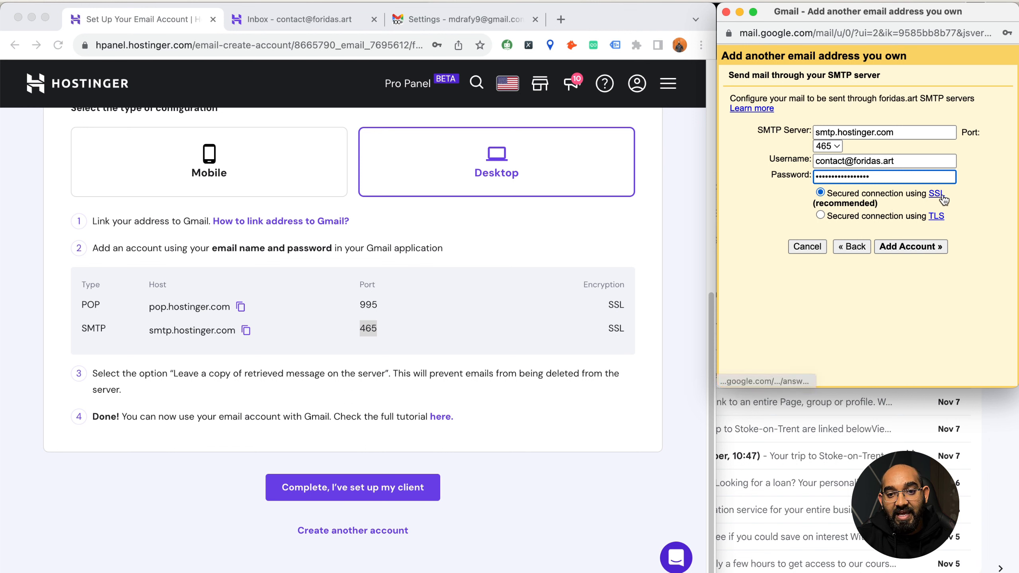
pyautogui.click(837, 218)
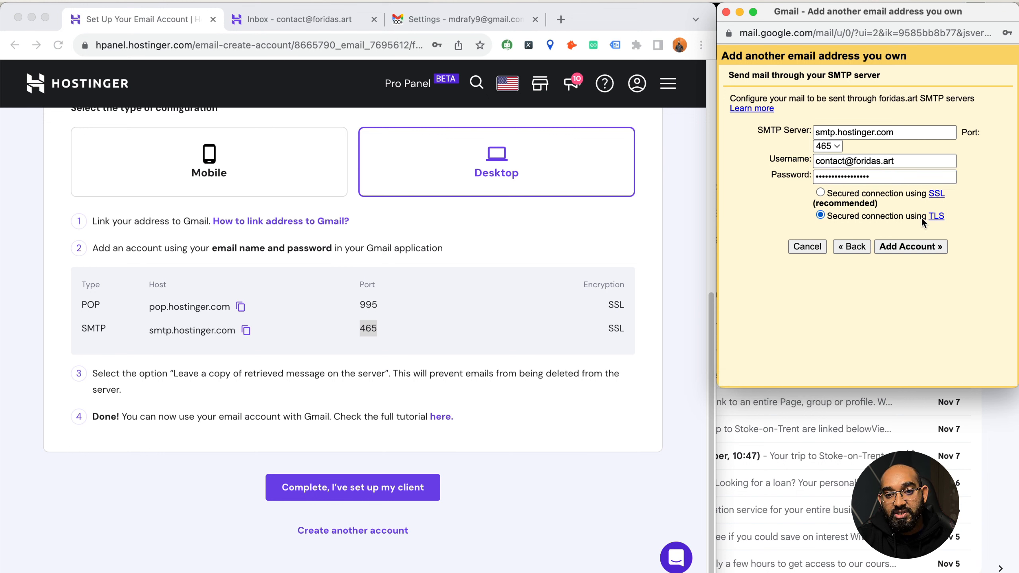
pyautogui.click(820, 193)
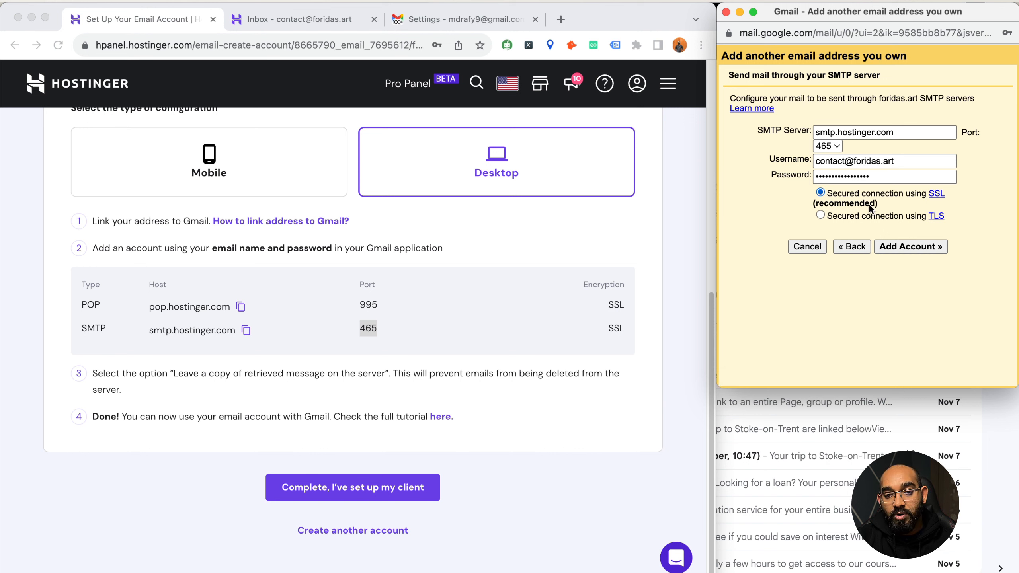
pyautogui.click(895, 248)
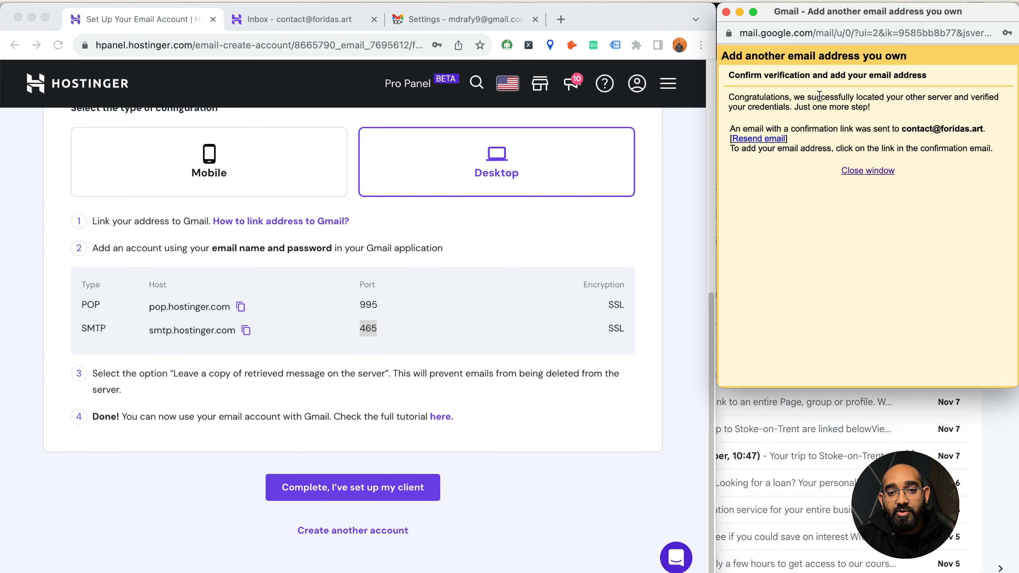
# - Open the Gmail Confirmation email in the contact webmail inbox and confirm via its link
pyautogui.click(316, 20)
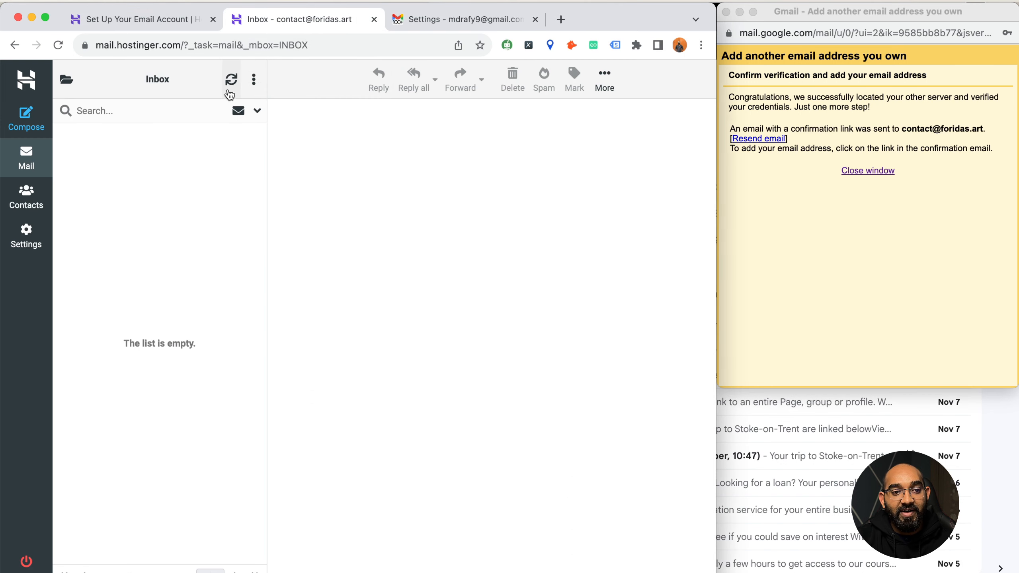
pyautogui.click(232, 89)
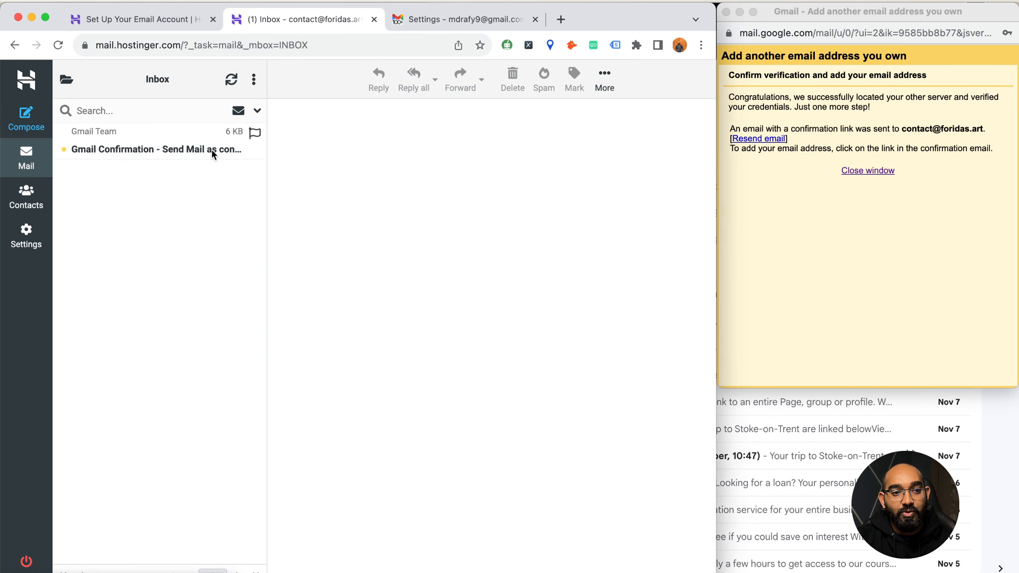
pyautogui.click(102, 149)
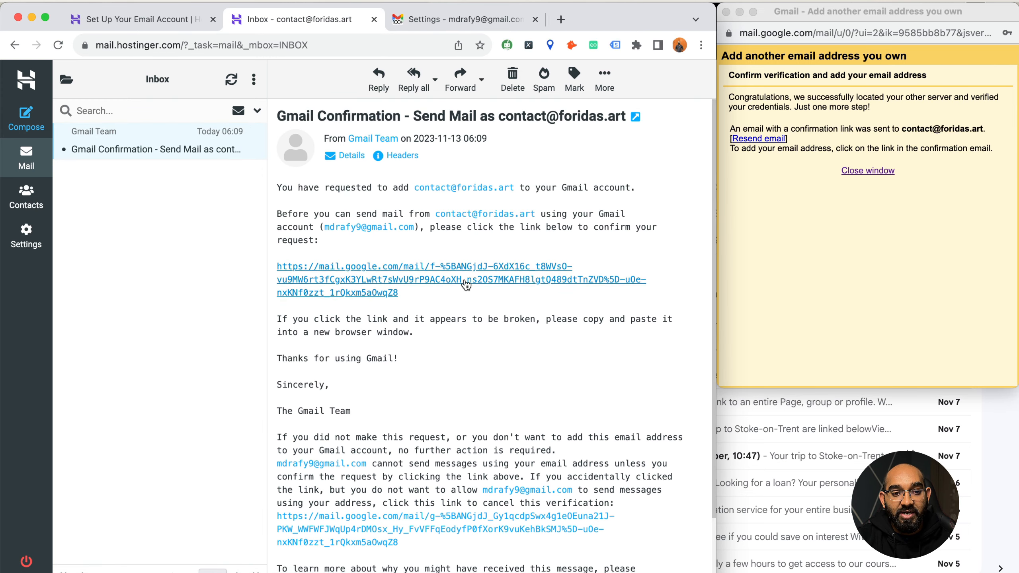
pyautogui.scroll(-2, 403, 248)
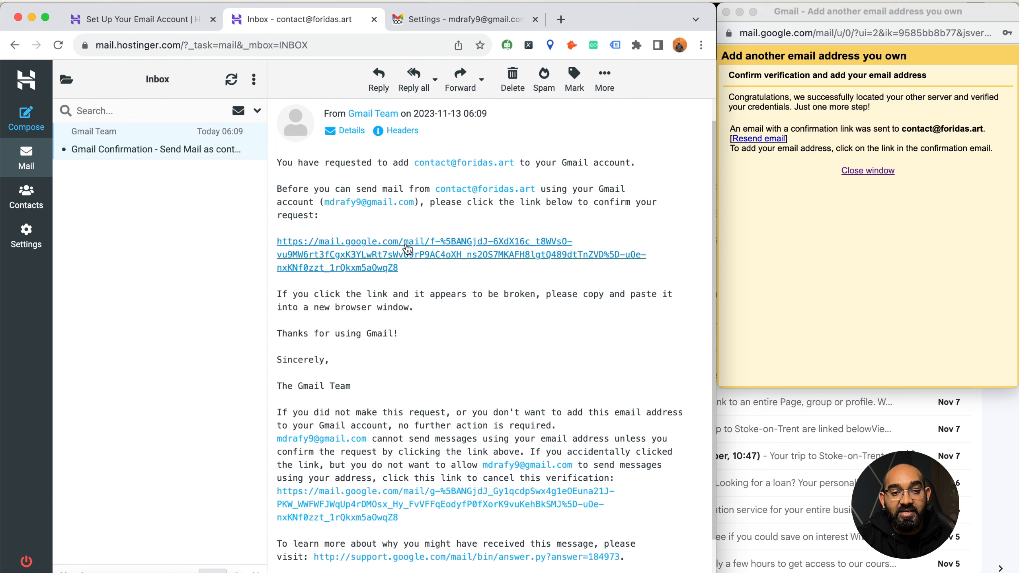
pyautogui.click(404, 248)
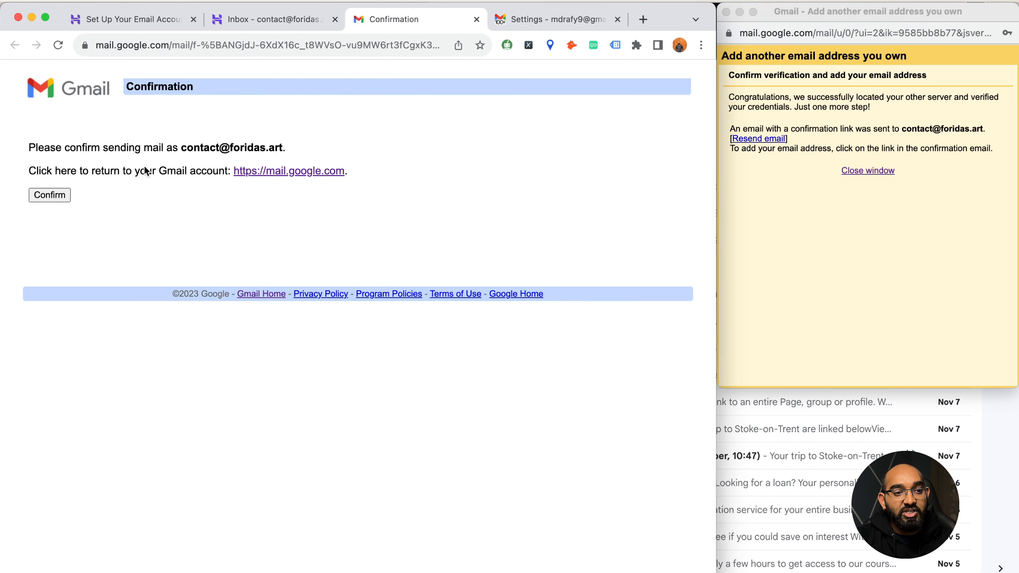
pyautogui.click(49, 195)
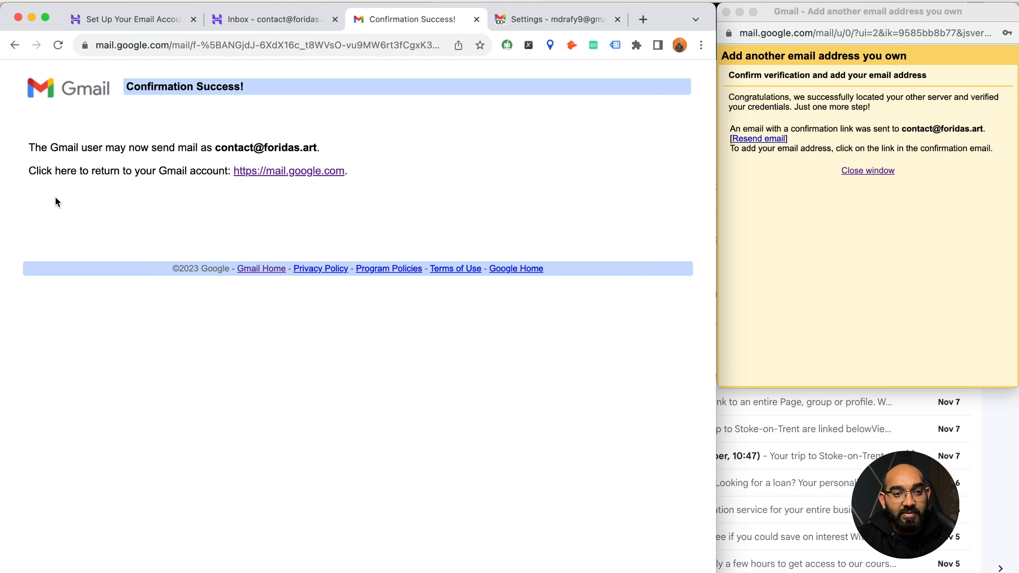
pyautogui.moveTo(126, 86); pyautogui.dragTo(241, 87)
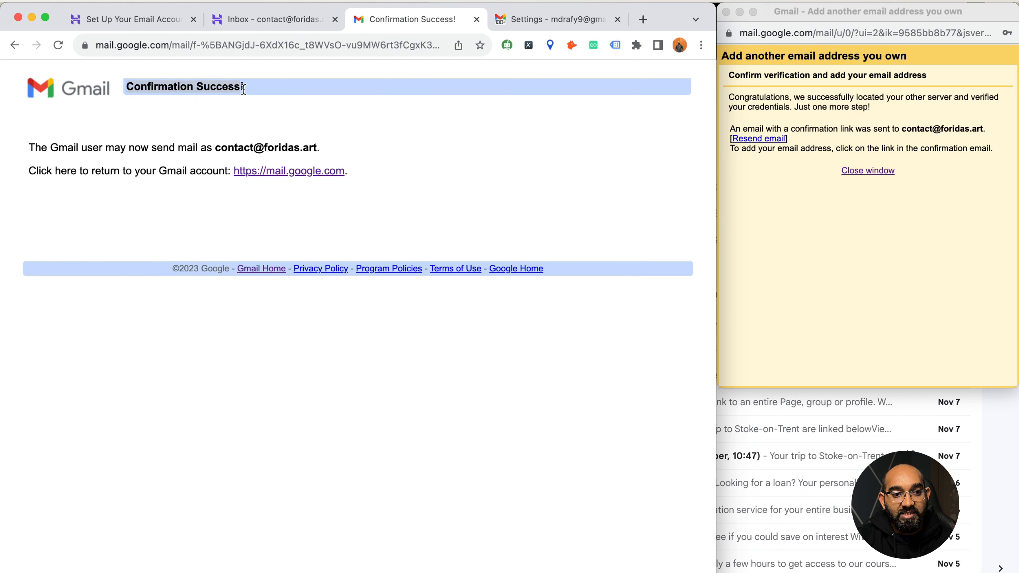
# - Return to the Gmail inbox, closing the old Settings tab and the verification popup
pyautogui.click(264, 172)
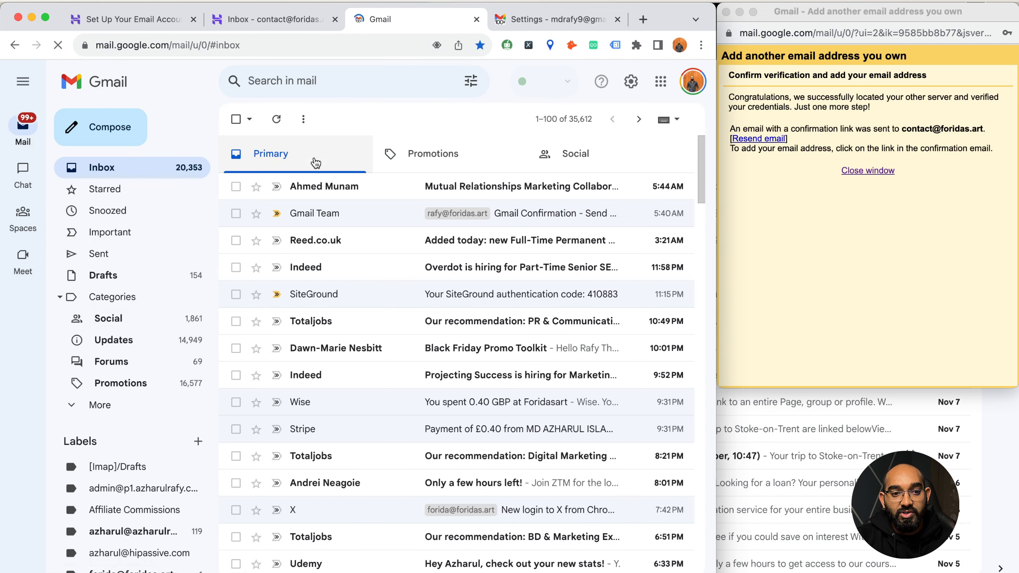
pyautogui.click(616, 19)
pyautogui.click(867, 171)
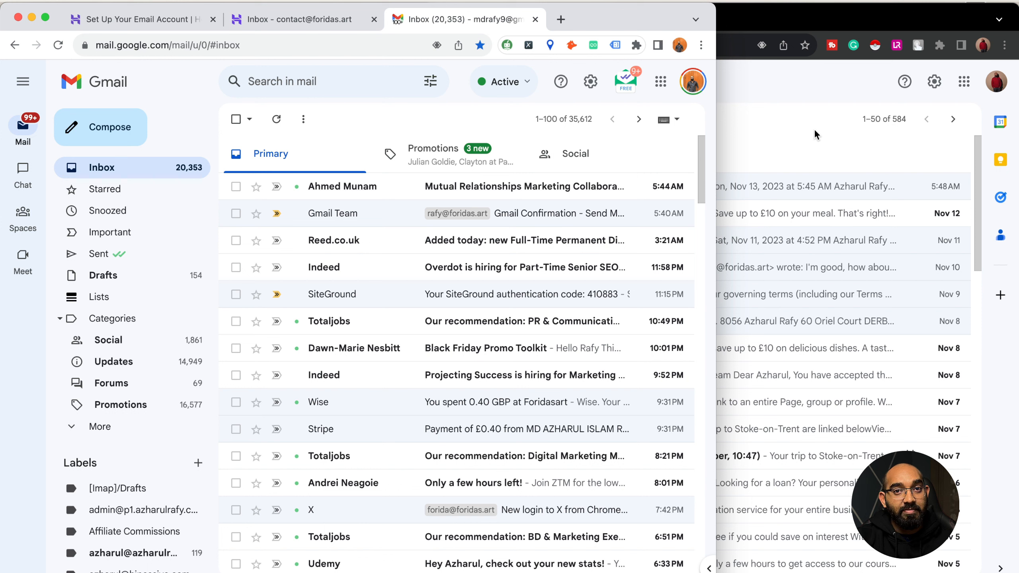
# - Check the foridas.art contact address is offered as From in a new message, then discard it
pyautogui.click(102, 127)
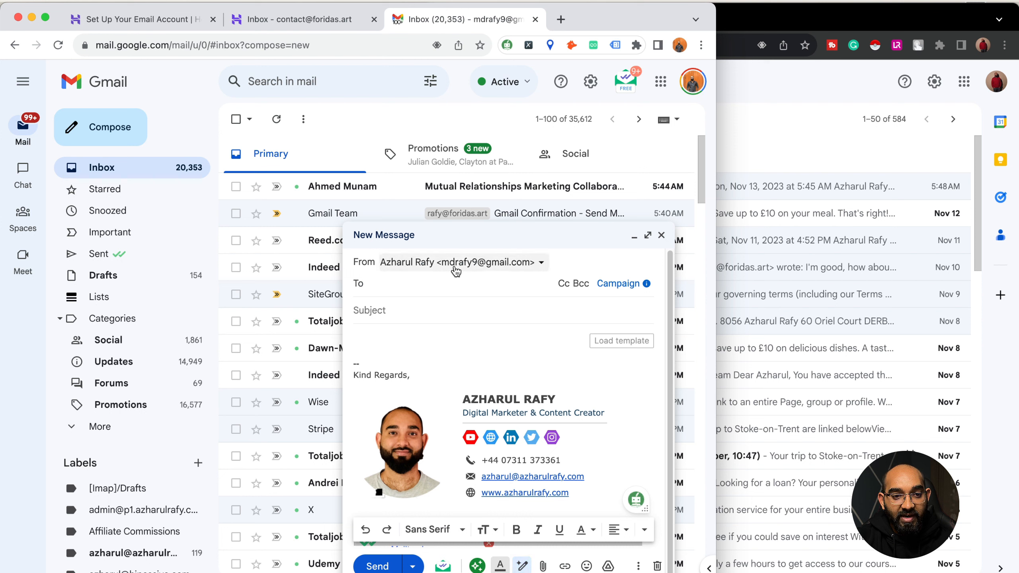
pyautogui.click(474, 266)
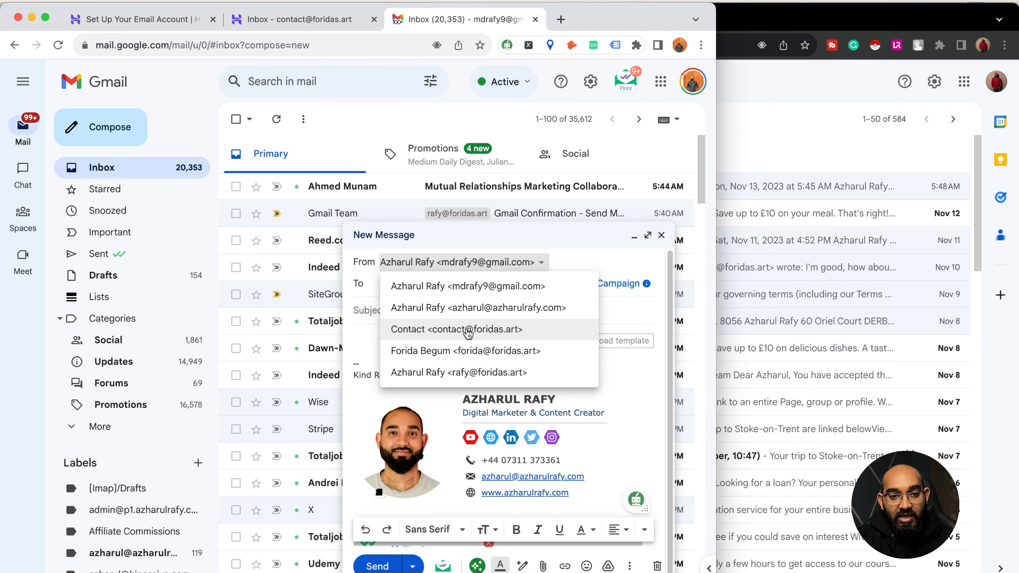
pyautogui.click(521, 334)
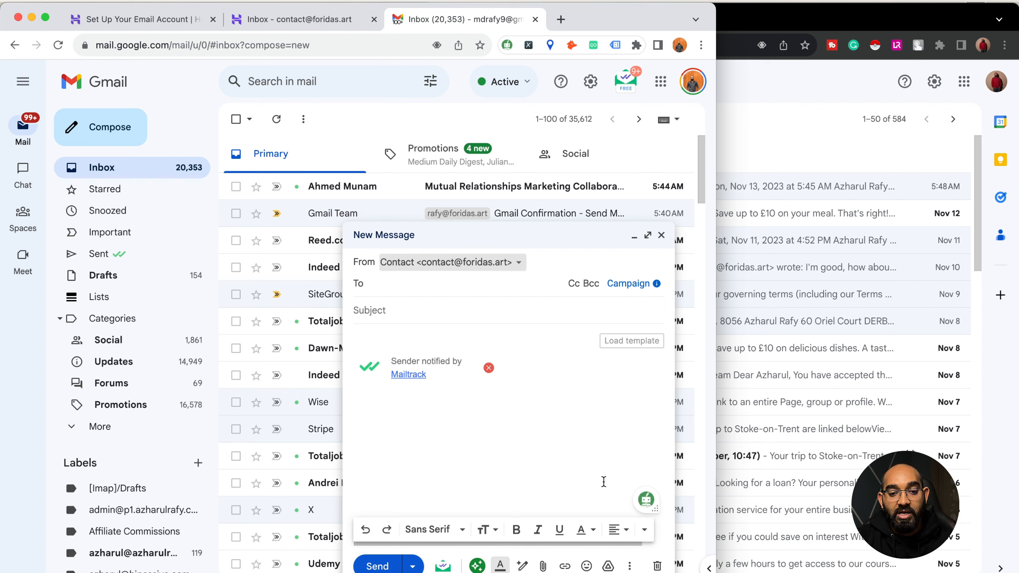
pyautogui.click(657, 566)
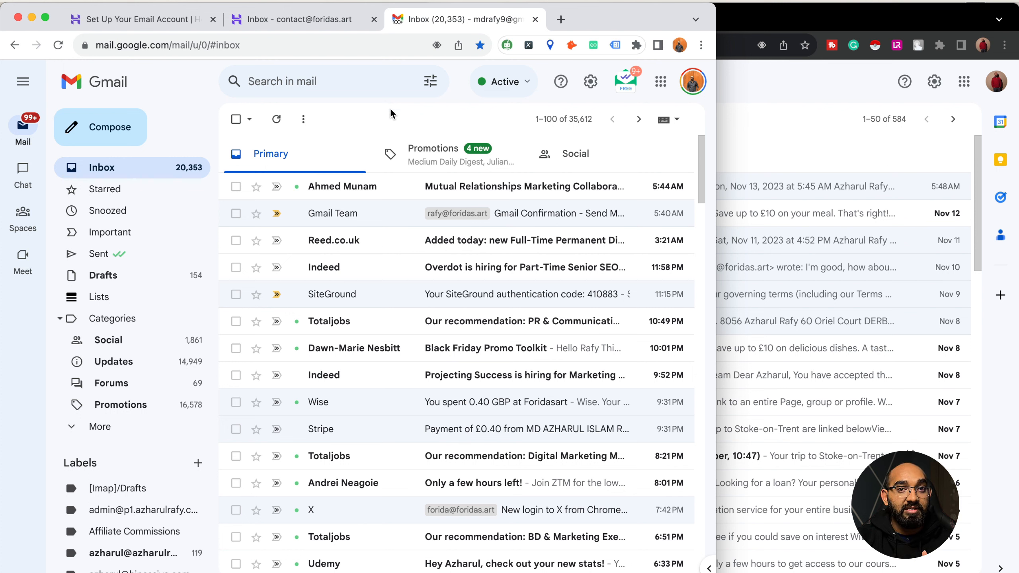
# - Open Gmail's Accounts and Import settings and start adding a mail account to check
pyautogui.click(591, 83)
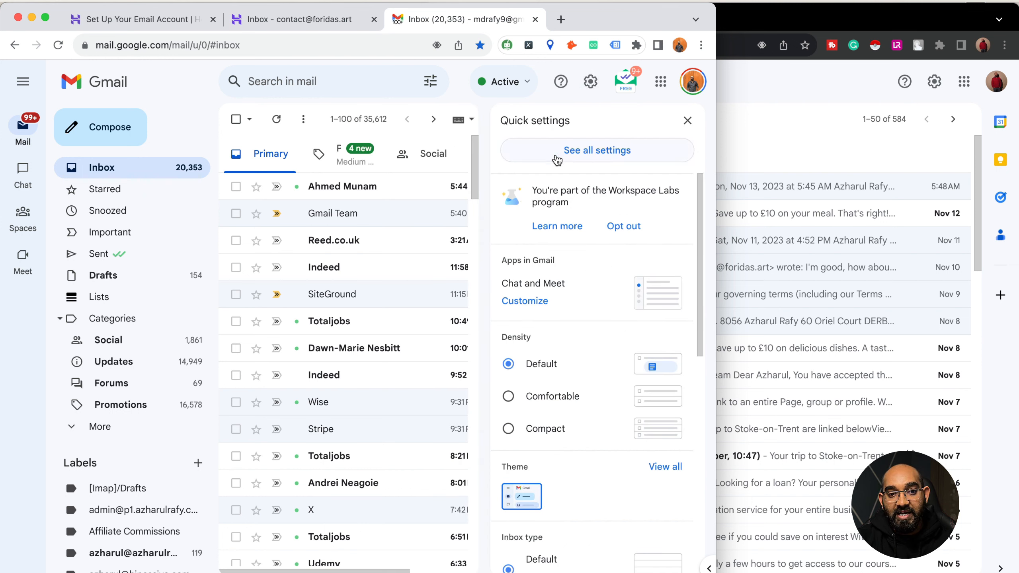
pyautogui.click(589, 157)
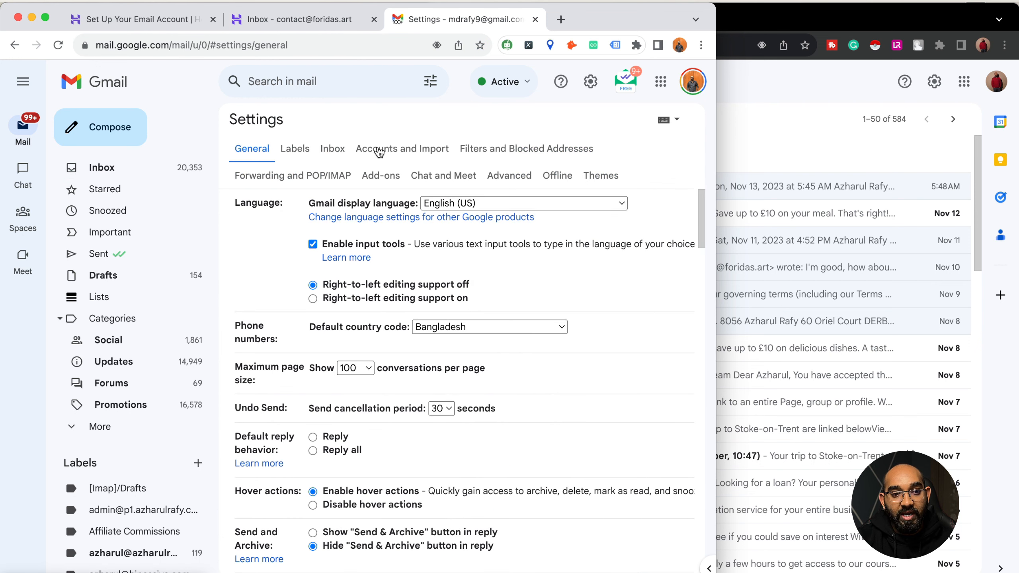
pyautogui.click(403, 153)
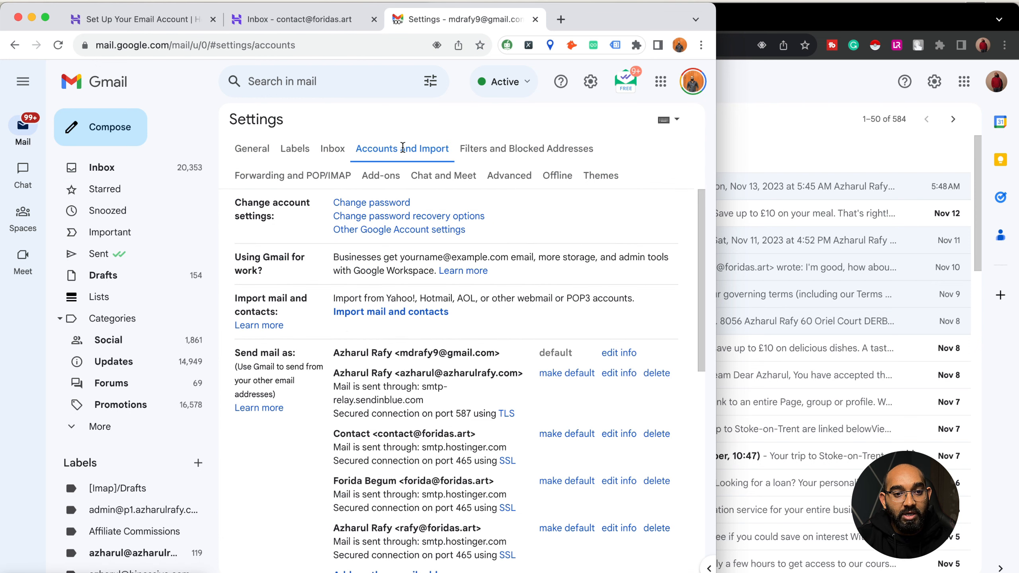
pyautogui.scroll(-5, 441, 360)
pyautogui.scroll(-3, 440, 357)
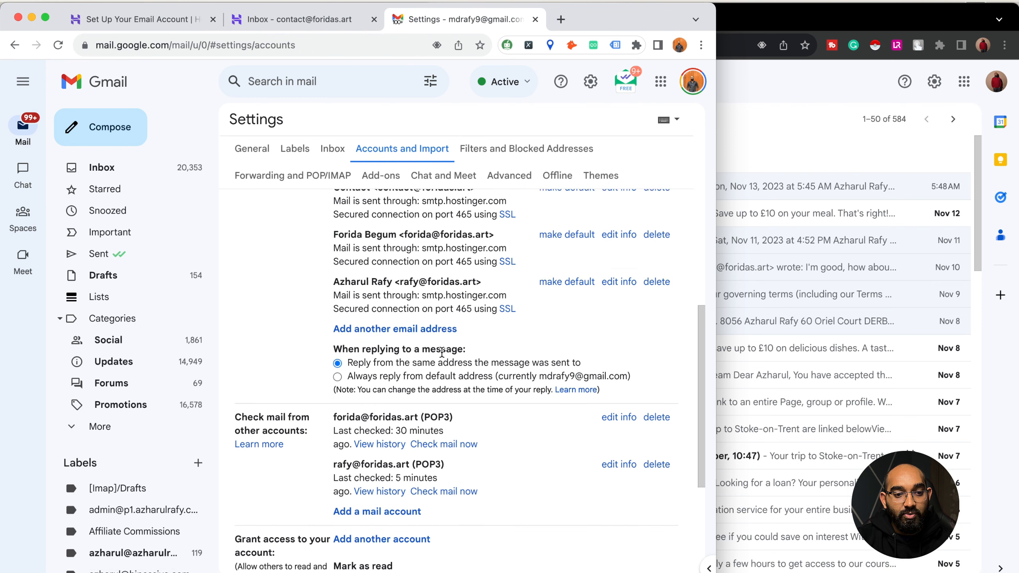
pyautogui.moveTo(236, 348); pyautogui.dragTo(309, 361)
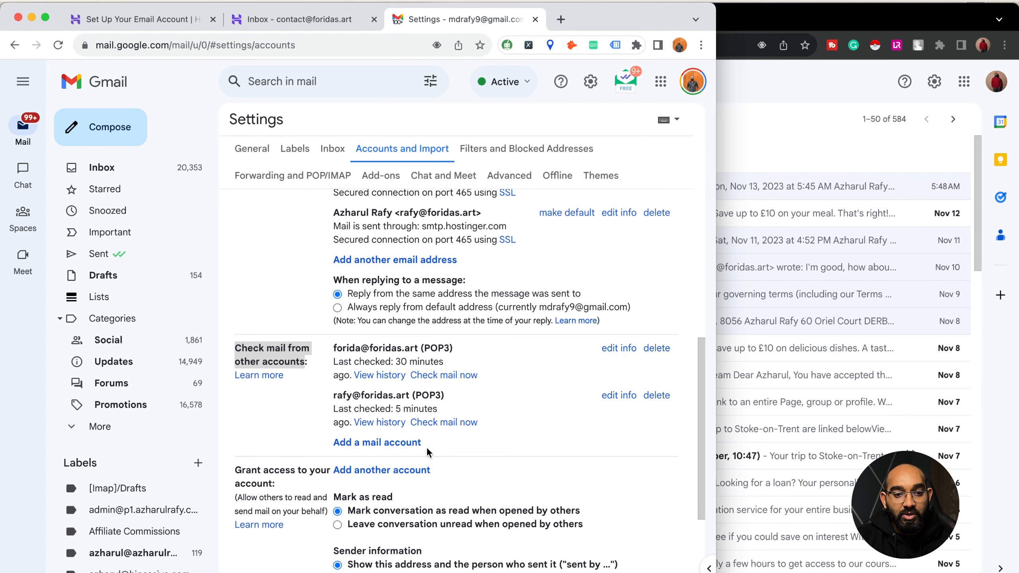
pyautogui.click(388, 444)
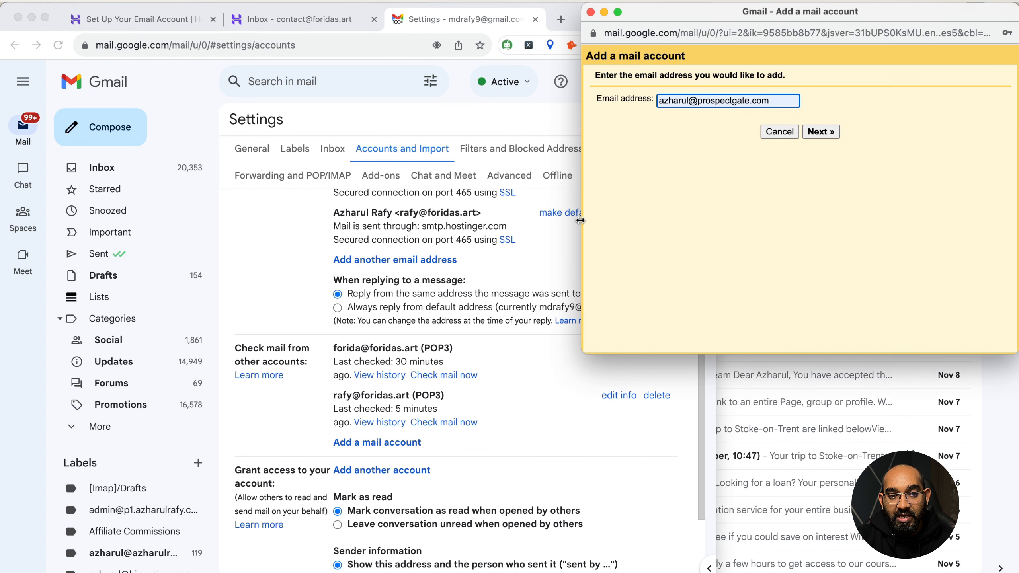
# - Enter the foridas.art contact address, its full username and the mailbox password
pyautogui.moveTo(582, 220); pyautogui.dragTo(707, 209)
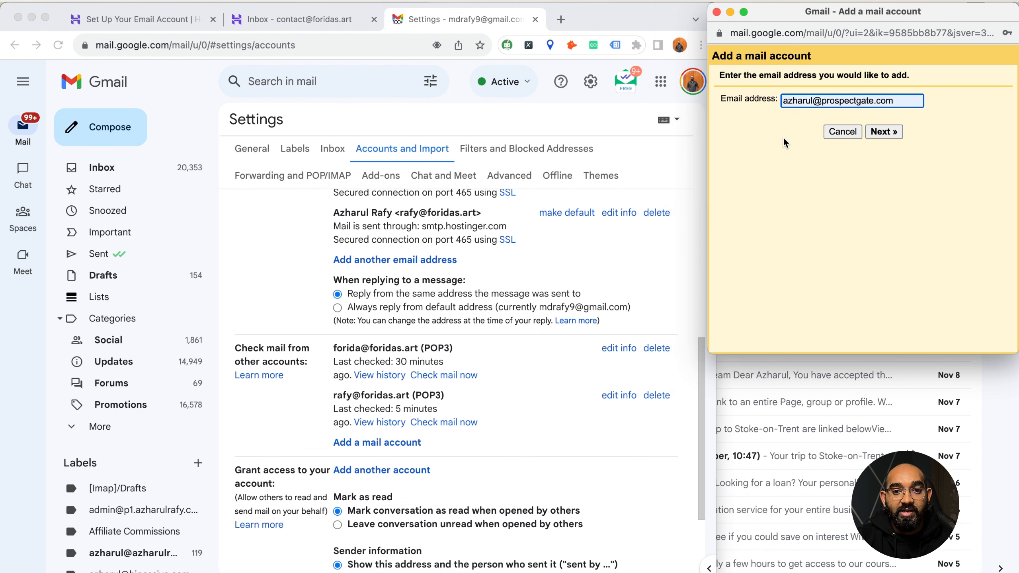
pyautogui.tripleClick(795, 103)
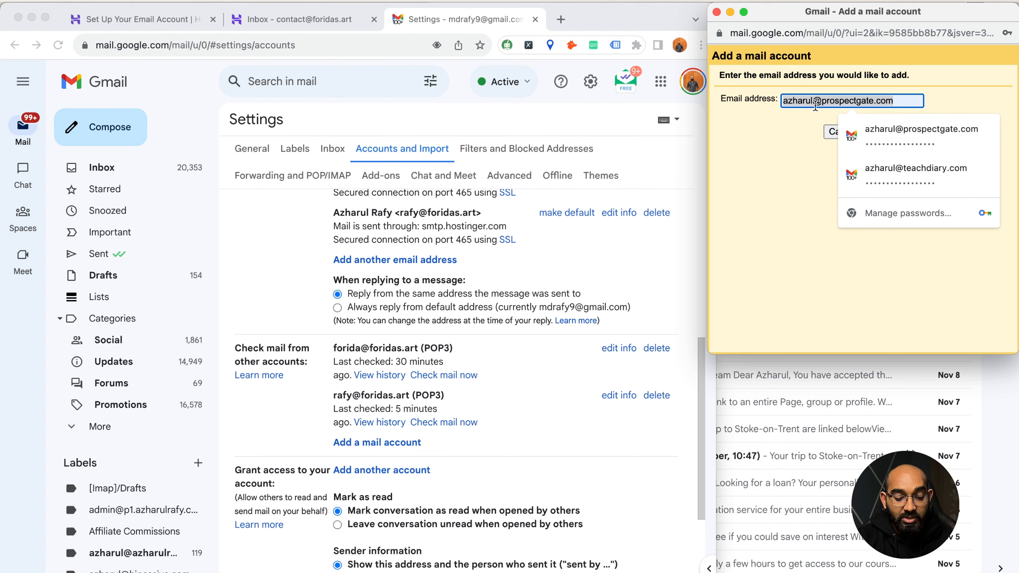
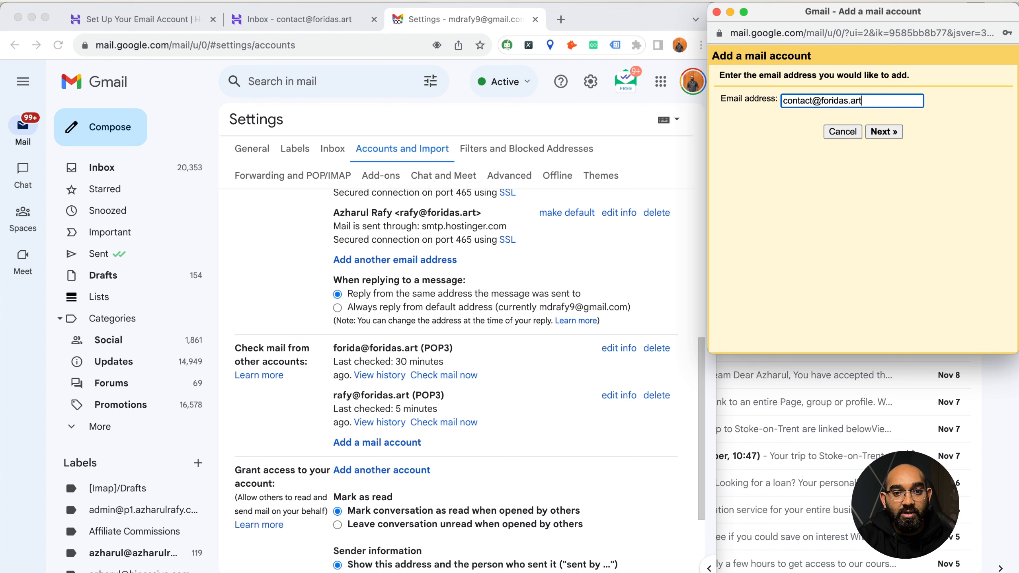
pyautogui.click(874, 131)
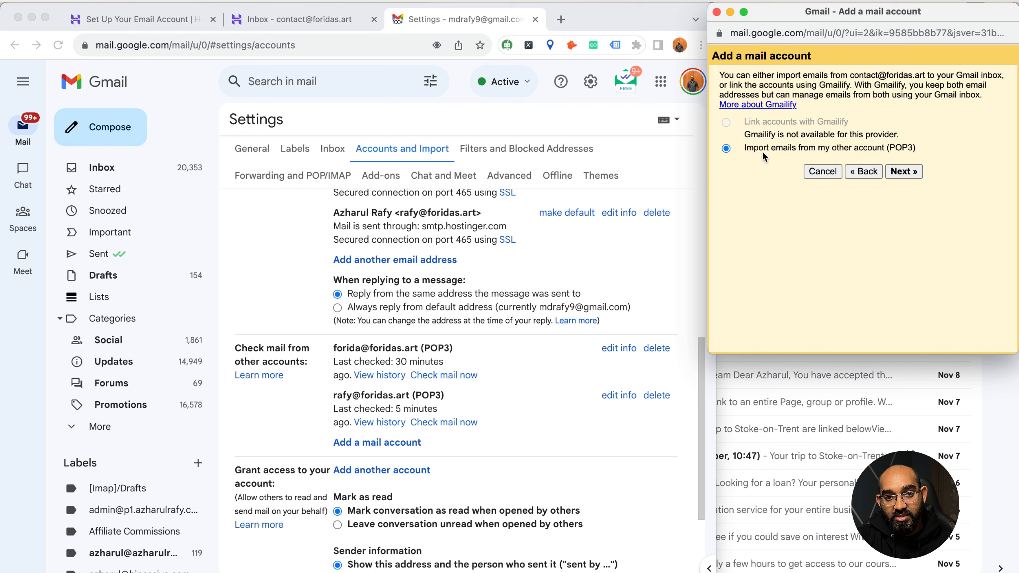
pyautogui.click(905, 172)
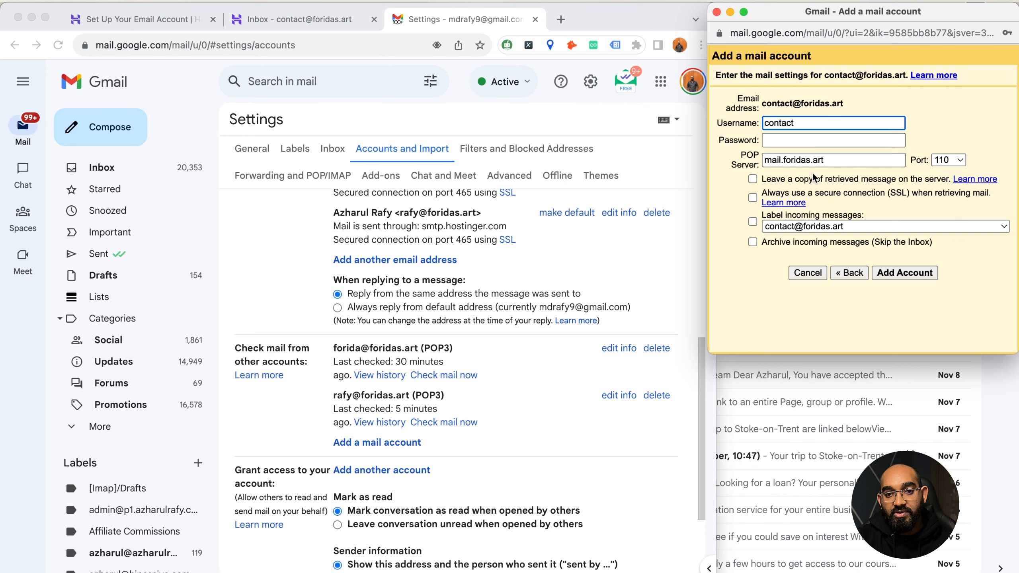
pyautogui.click(811, 126)
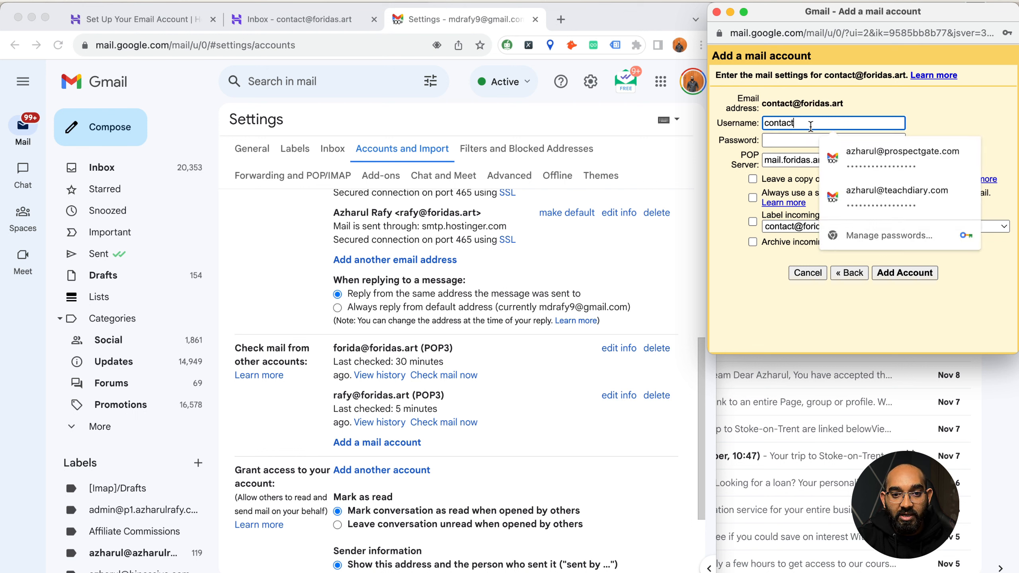
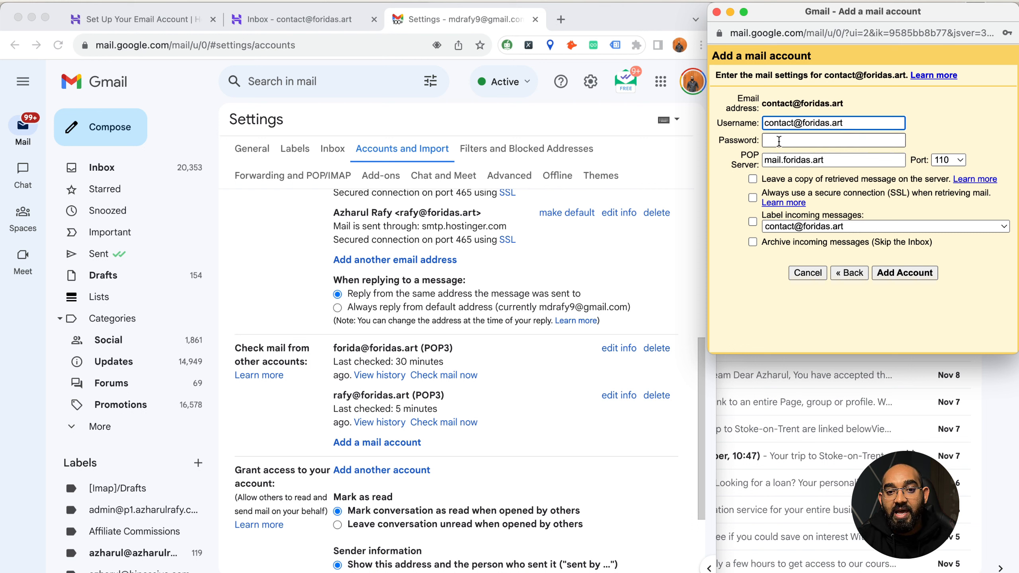
pyautogui.moveTo(771, 125); pyautogui.dragTo(844, 114)
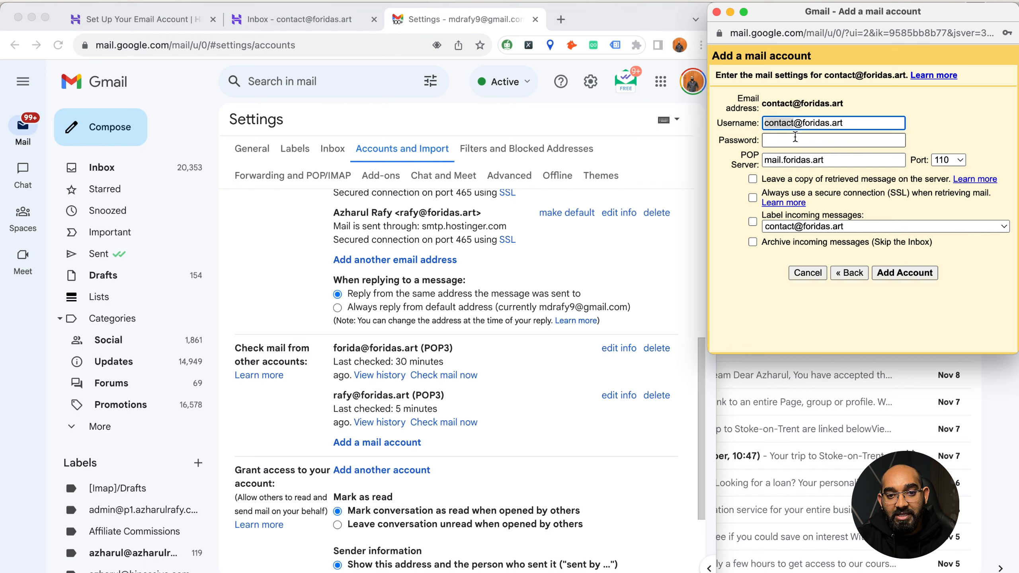
pyautogui.click(792, 140)
pyautogui.write('•••••')
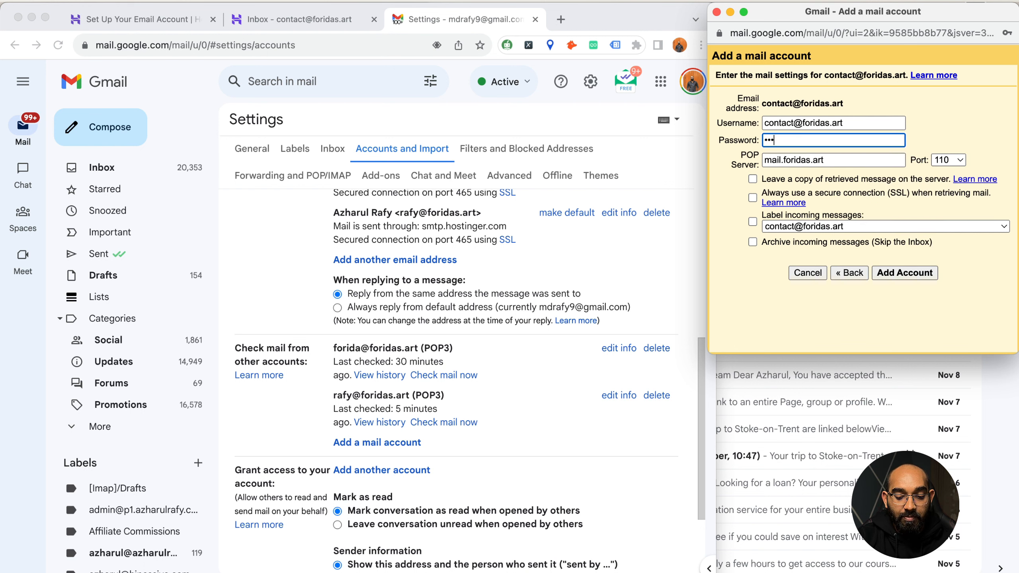
pyautogui.press('super+v')
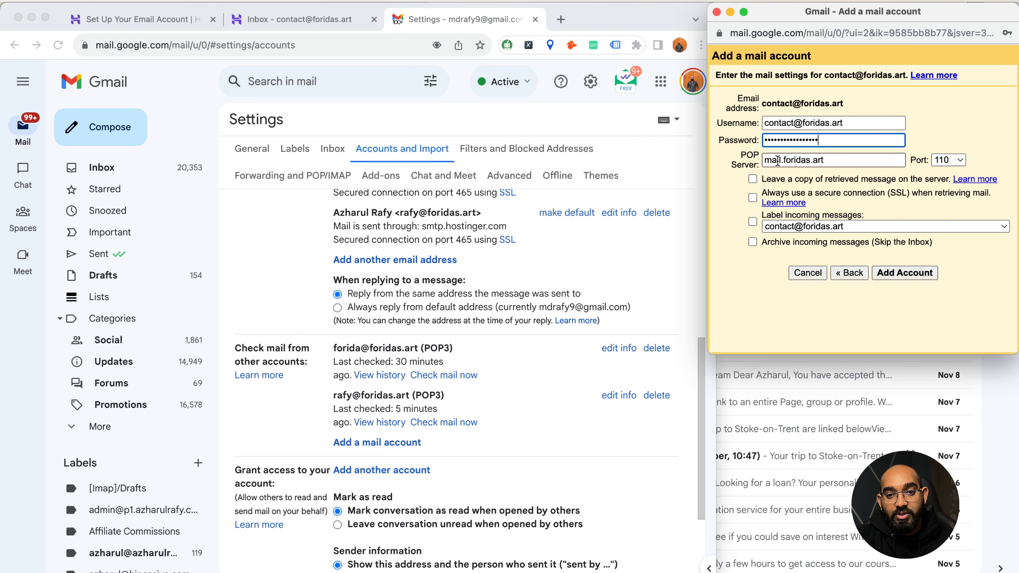
# - Set the POP server to pop.hostinger.com, port 995, keeping server copies, SSL and labelling incoming mail
pyautogui.click(165, 19)
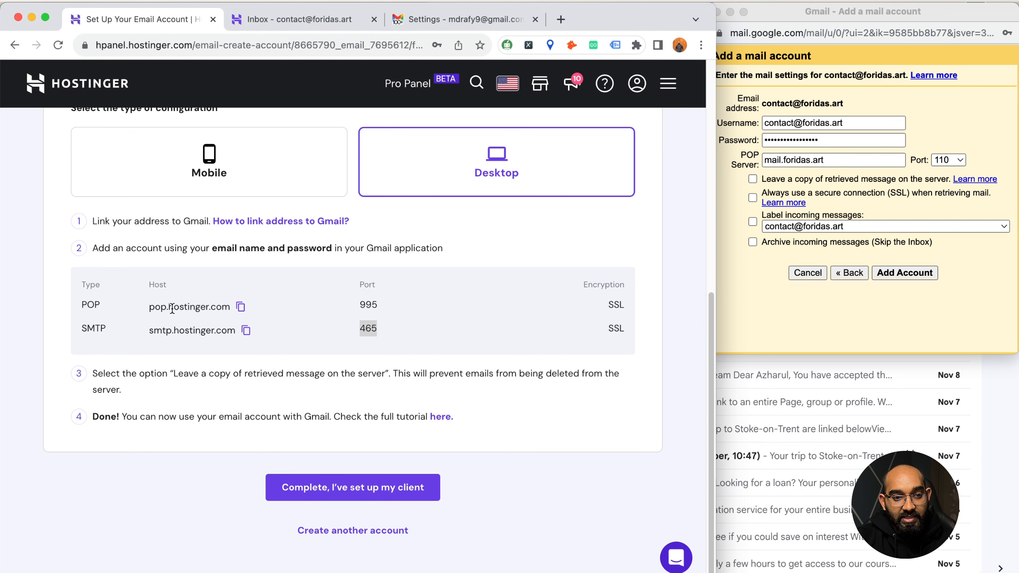
pyautogui.click(241, 307)
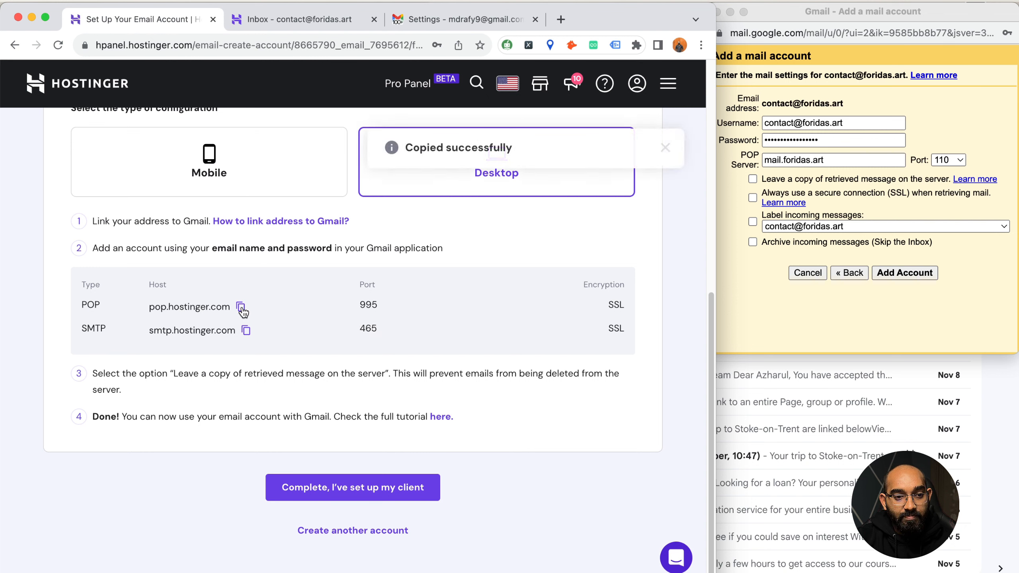
pyautogui.doubleClick(832, 163)
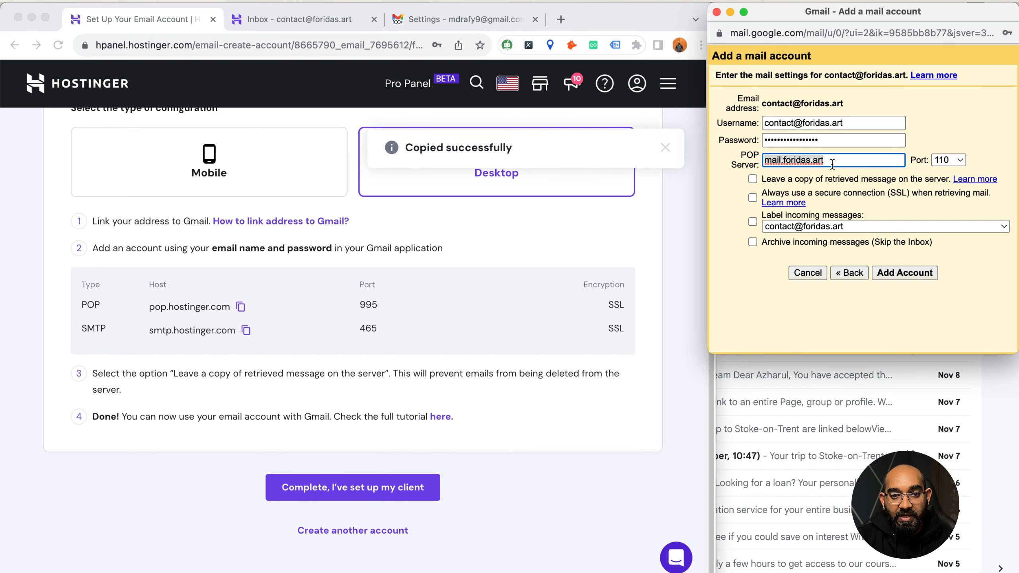
pyautogui.press('super+v')
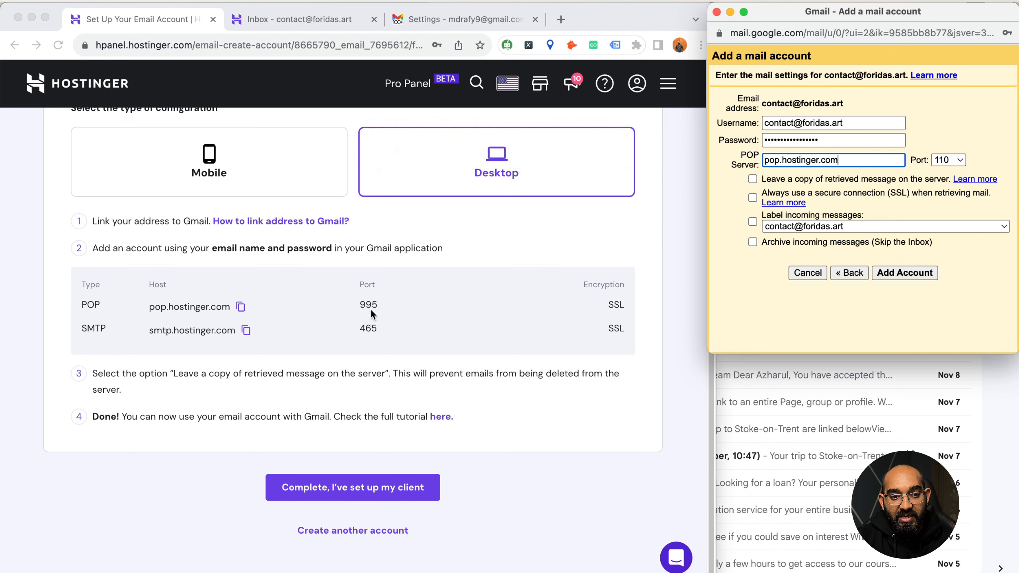
pyautogui.click(958, 160)
pyautogui.click(957, 205)
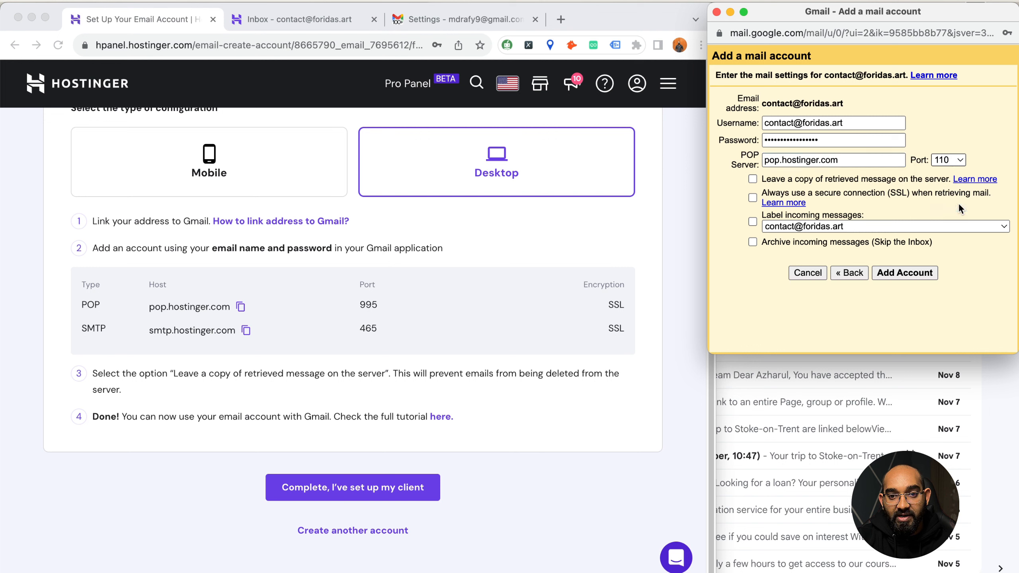
pyautogui.click(752, 179)
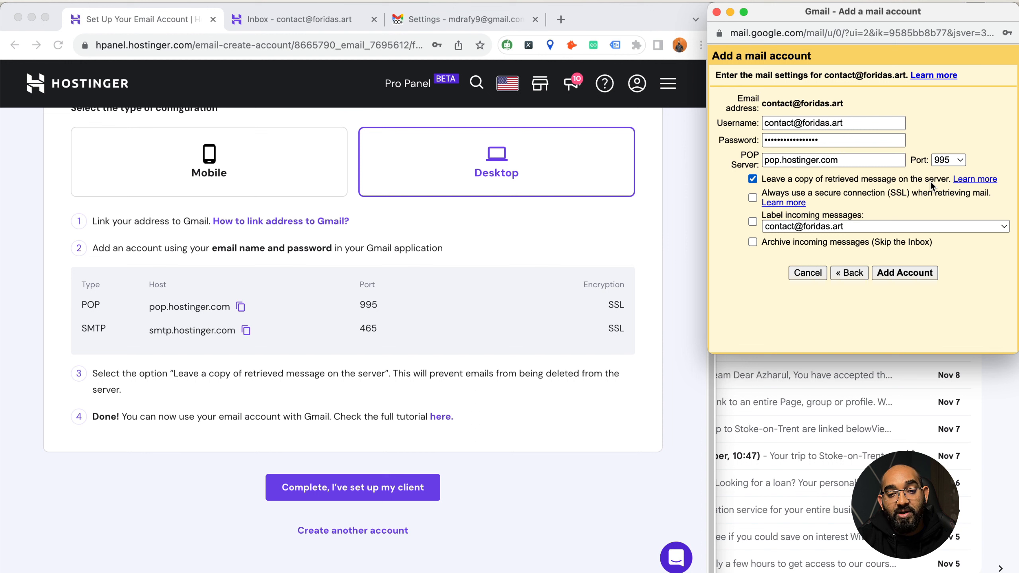
pyautogui.click(752, 198)
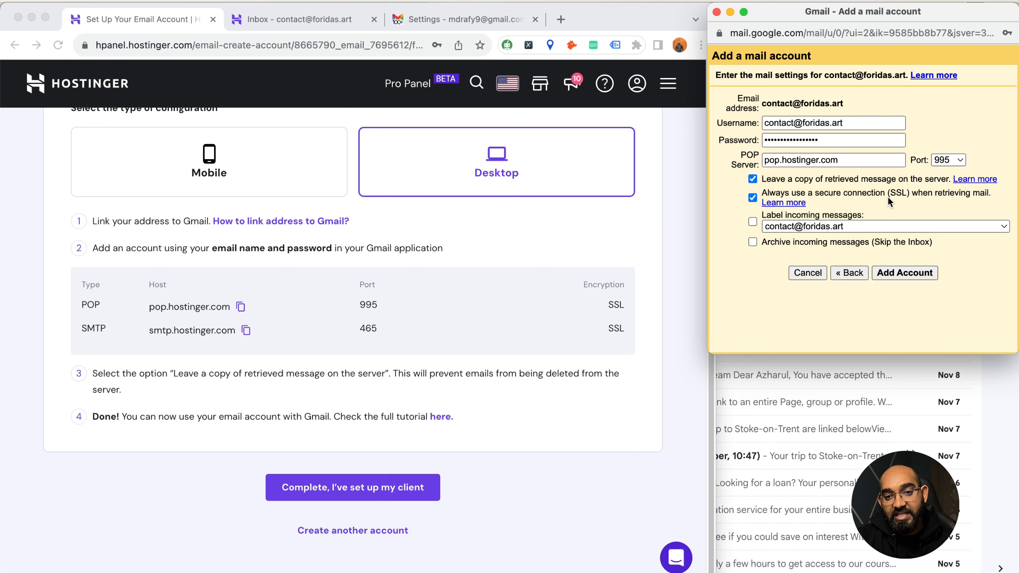
pyautogui.click(752, 222)
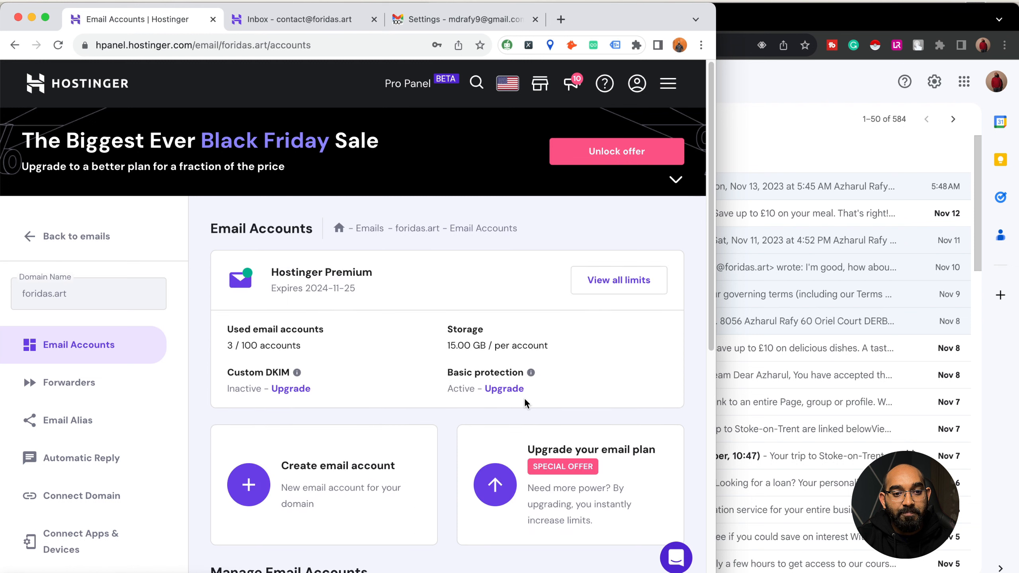
# - Maximize the browser window and return to the Gmail settings page
pyautogui.doubleClick(627, 20)
pyautogui.click(508, 19)
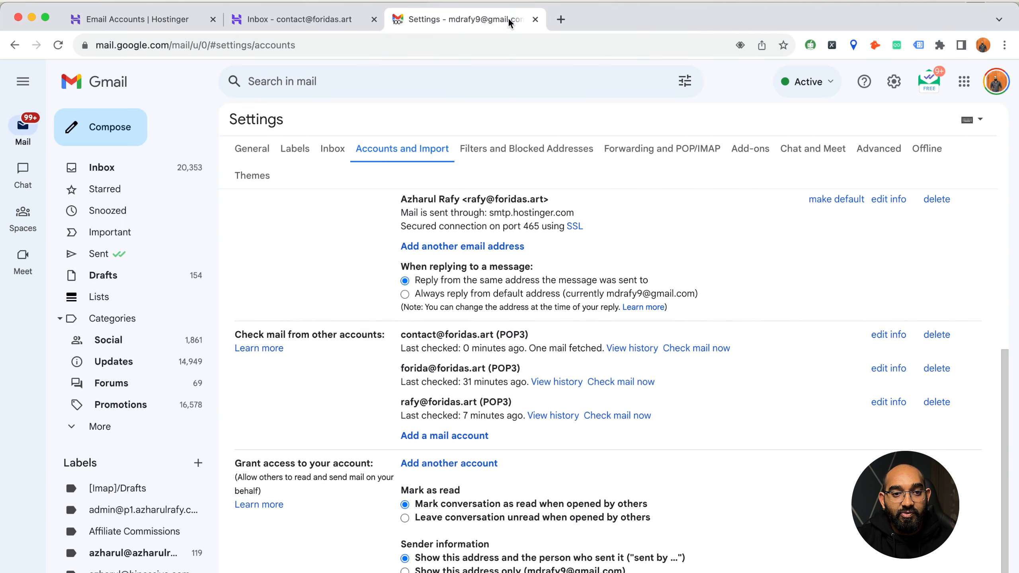
# - Send a test email from the Contact address to the second Gmail account, subject 'Heel', body 'Hi'
pyautogui.click(159, 169)
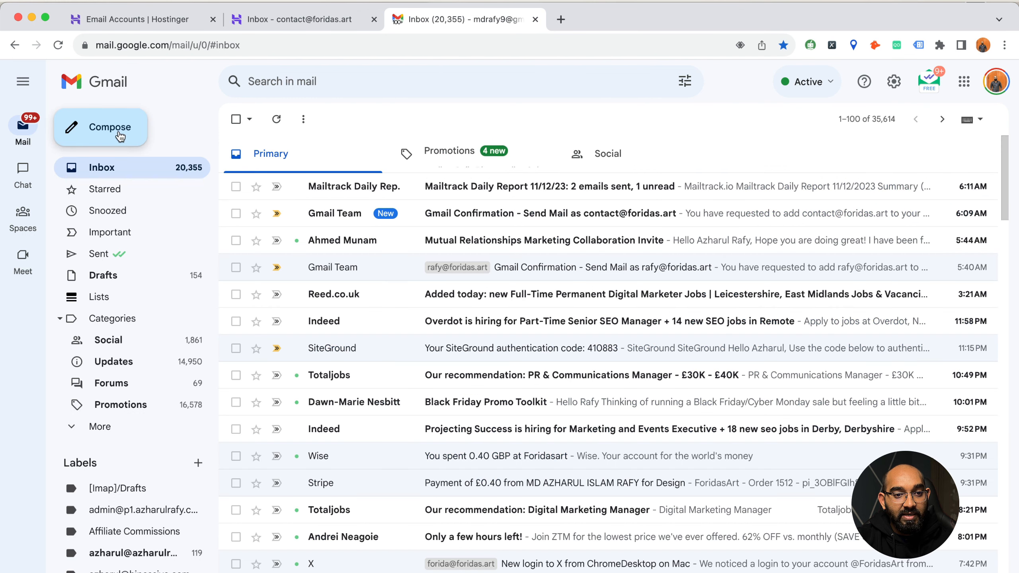
pyautogui.click(120, 137)
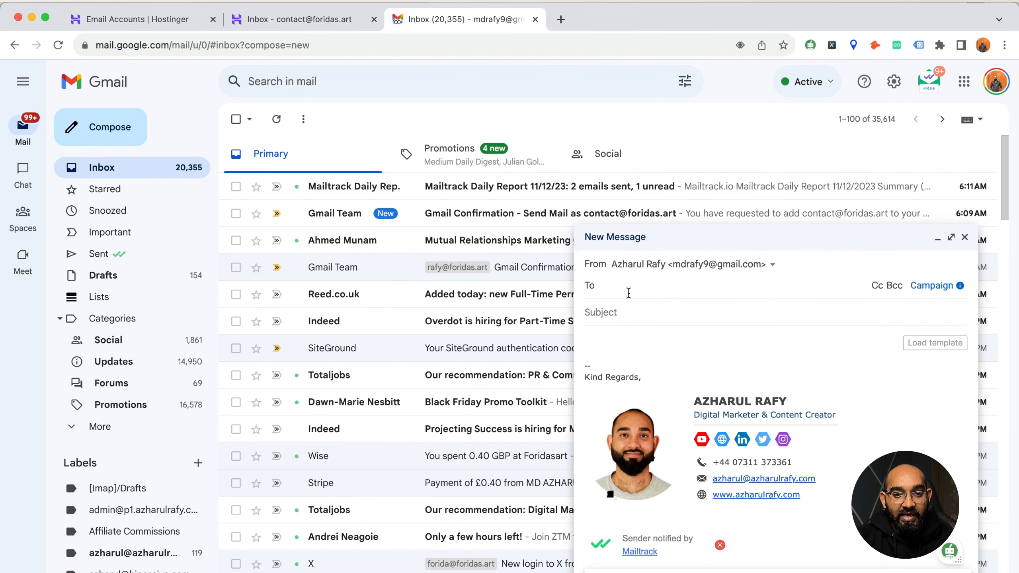
pyautogui.click(713, 264)
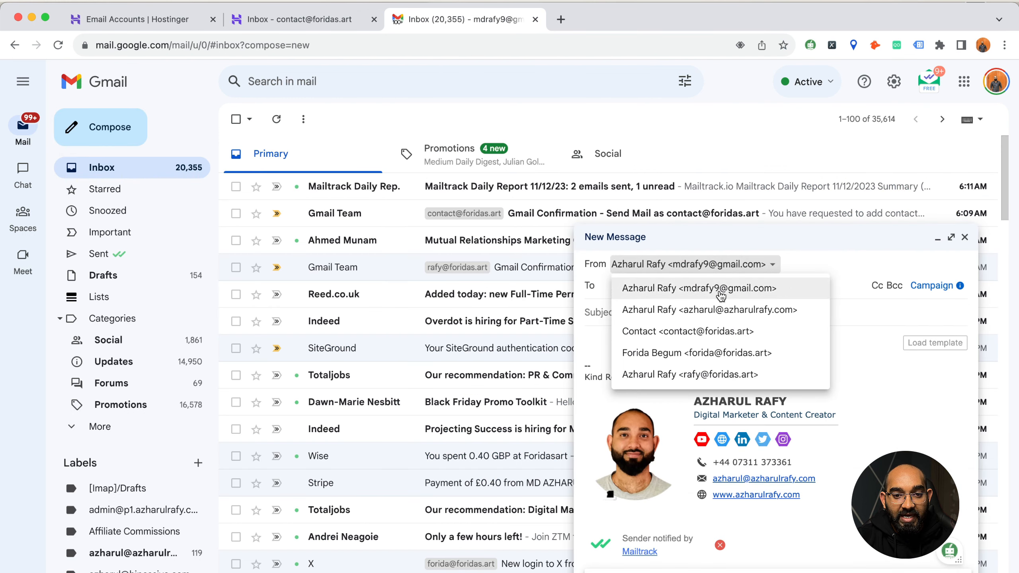
pyautogui.click(727, 336)
pyautogui.click(645, 289)
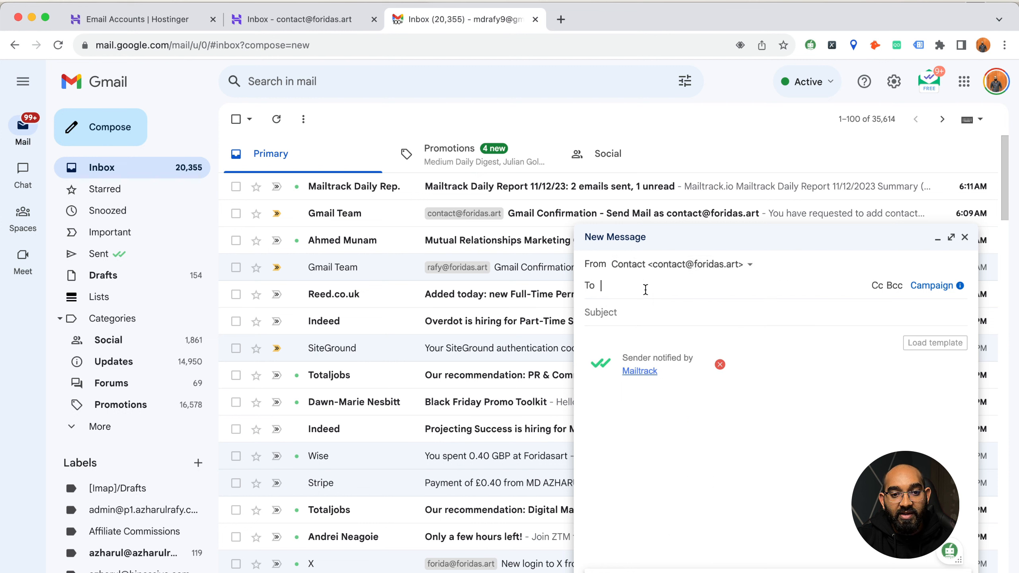
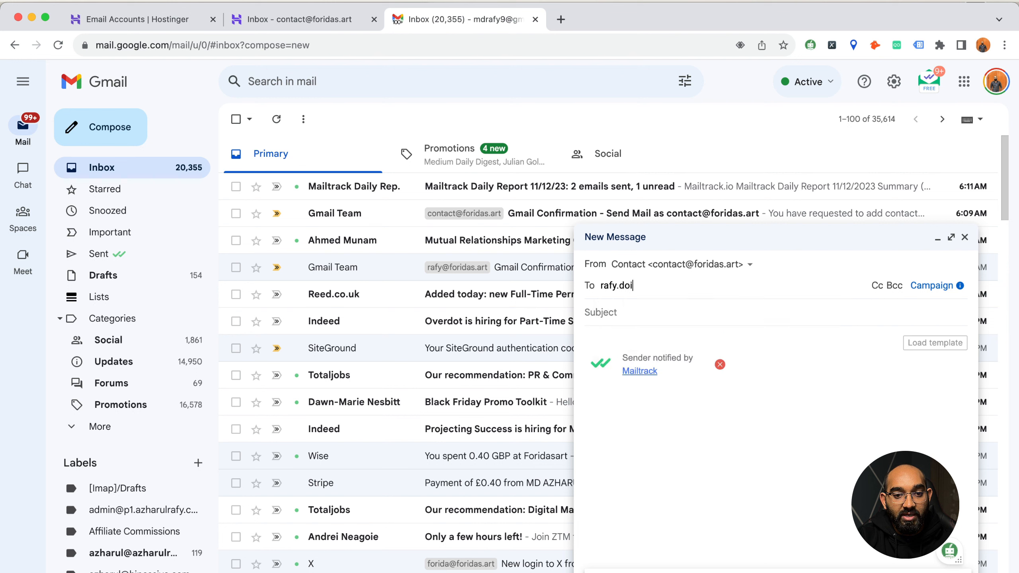
pyautogui.click(902, 321)
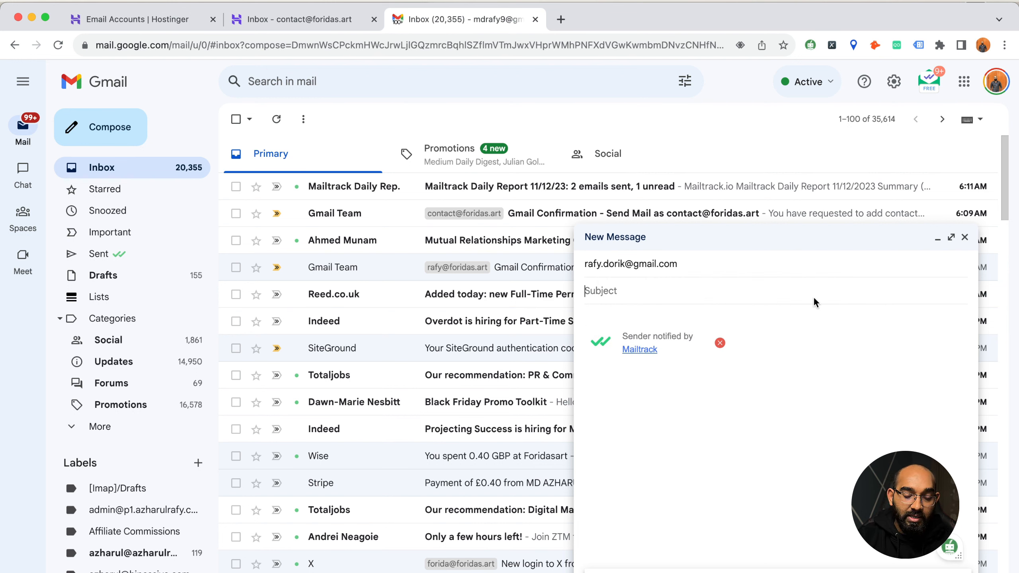
pyautogui.write('Heel')
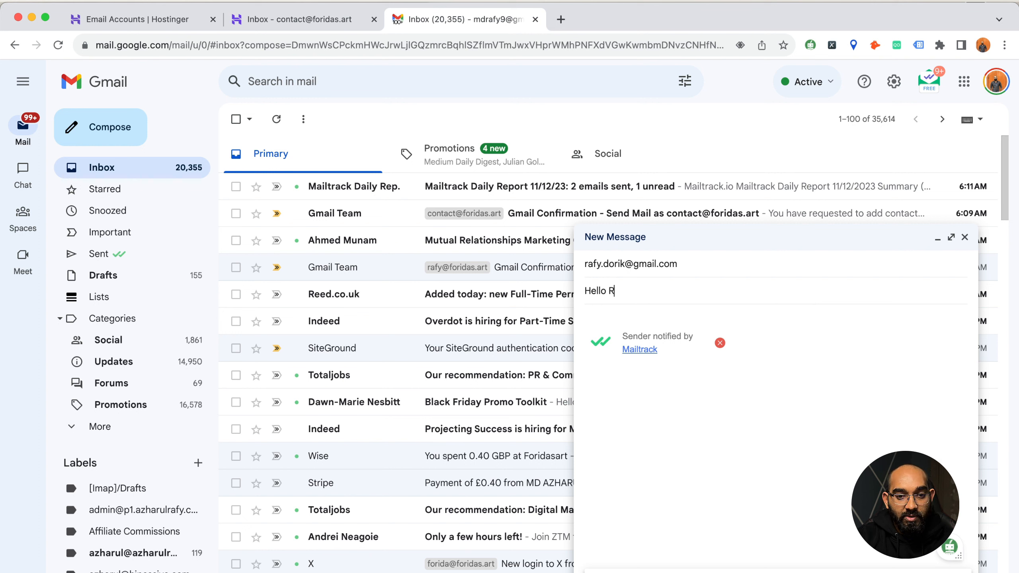
pyautogui.click(729, 317)
pyautogui.write('Hi')
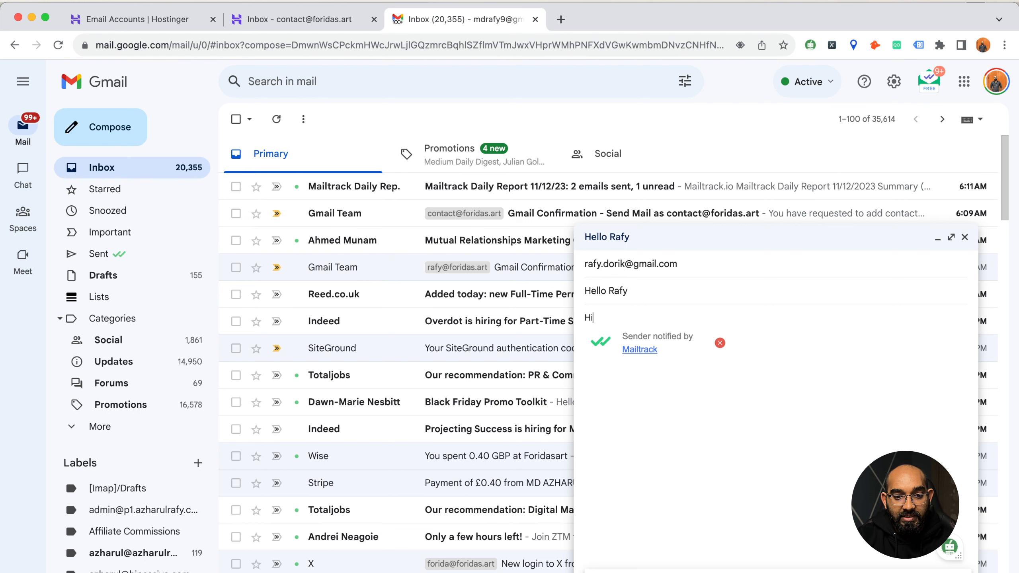
pyautogui.press('super+Return')
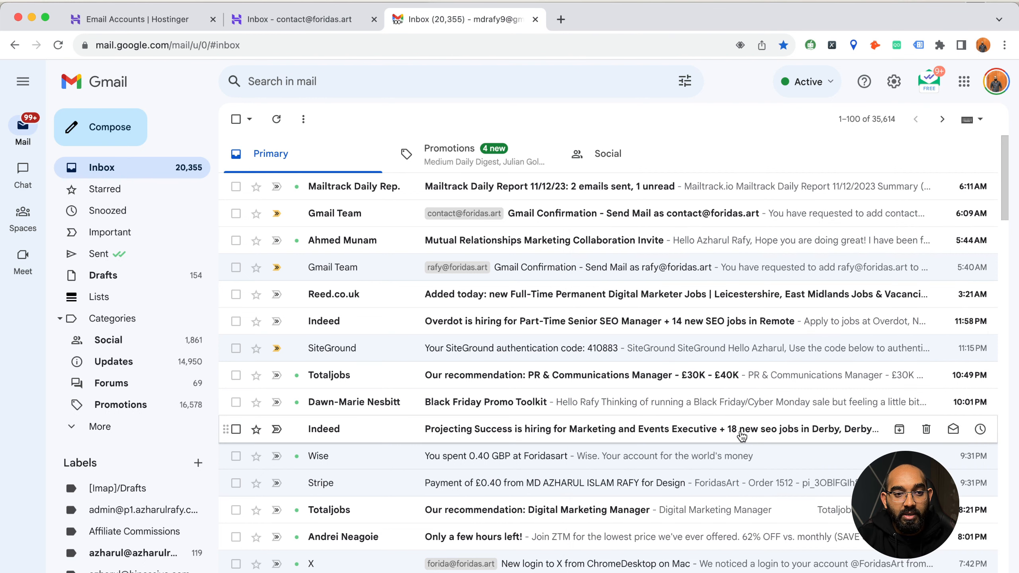
# - Switch to the second Chrome profile, reload Gmail and open the test email from Contact
pyautogui.click(981, 45)
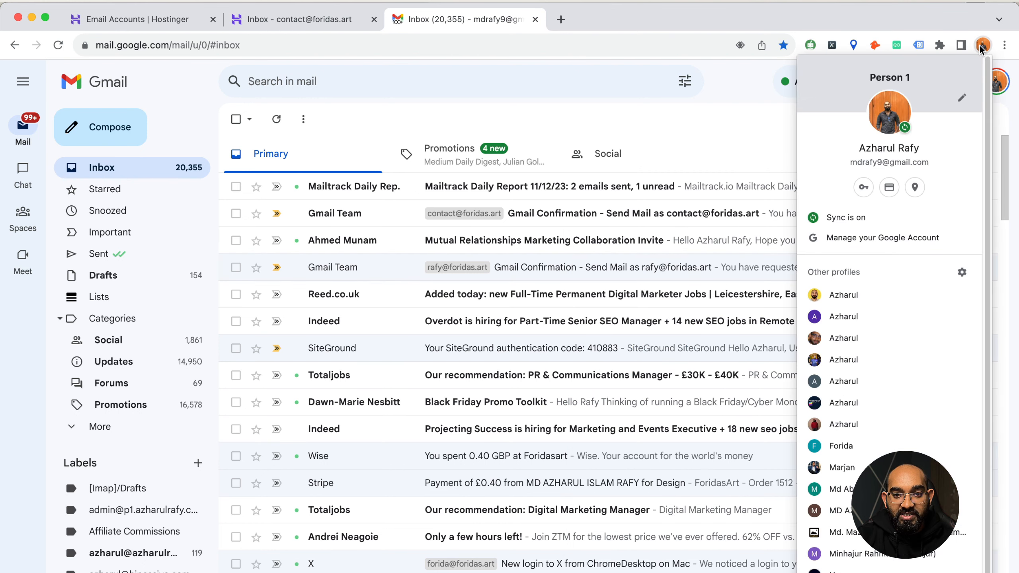
pyautogui.click(867, 418)
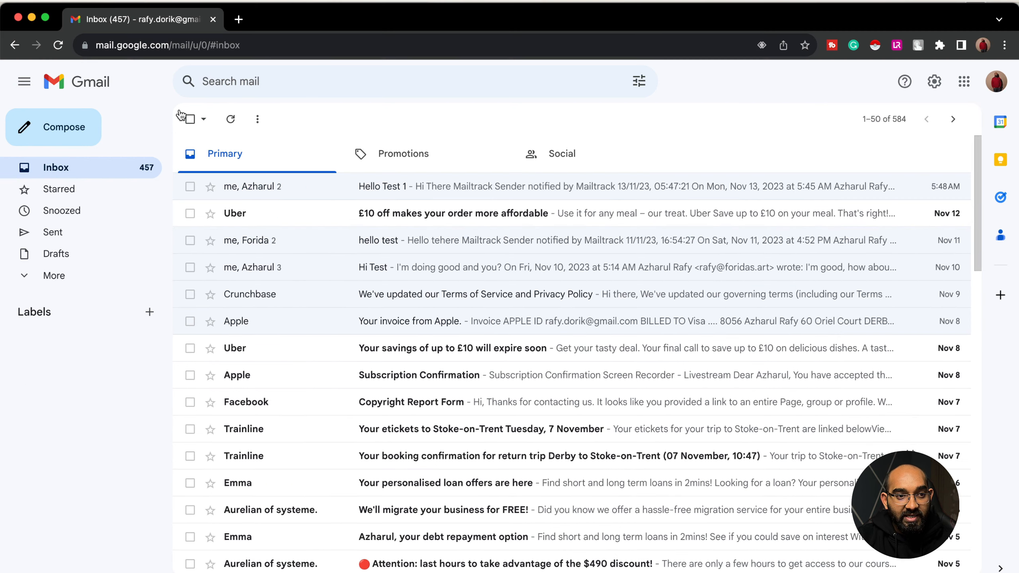
pyautogui.click(58, 46)
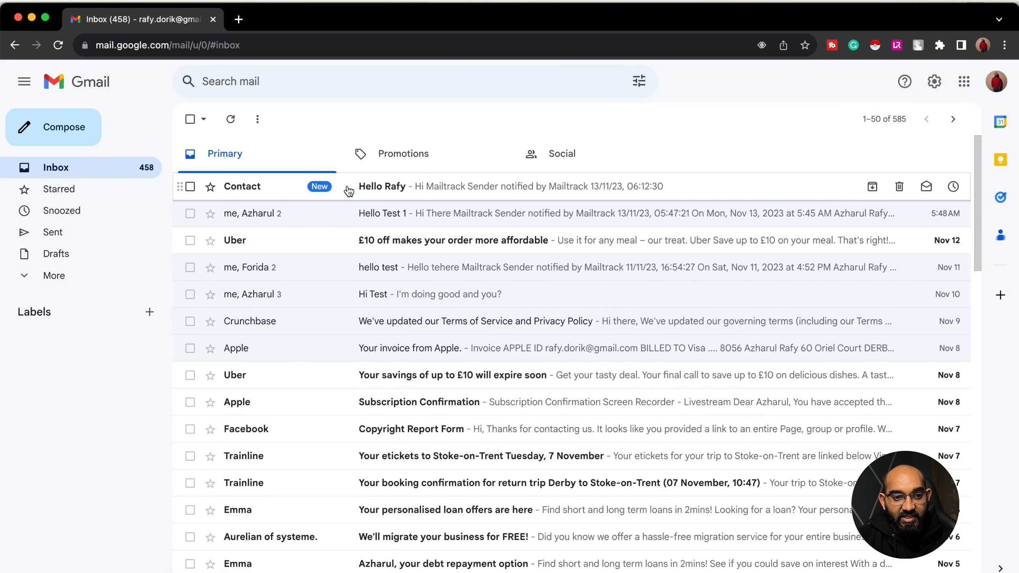
pyautogui.click(400, 196)
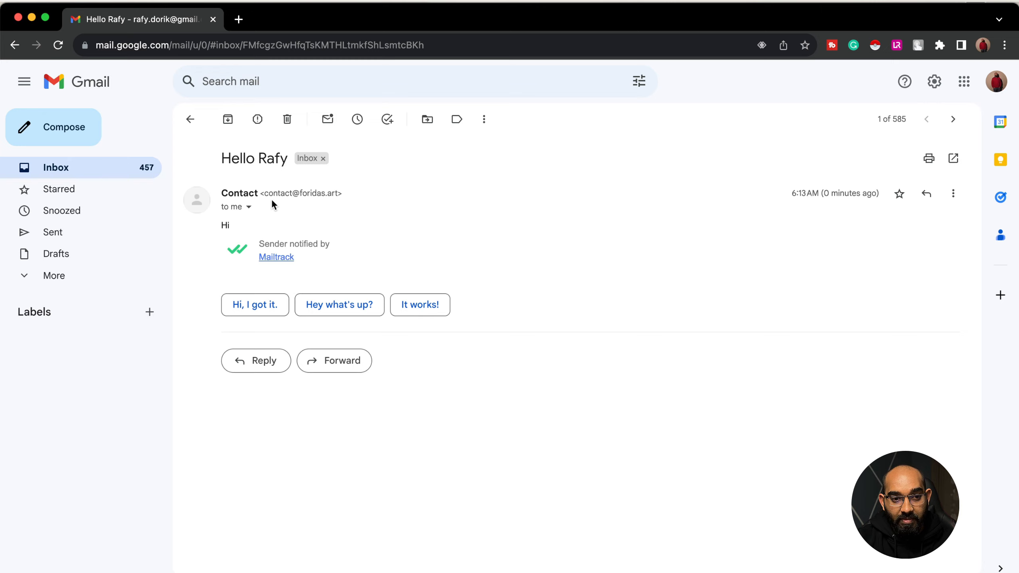
# - Send the smart reply 'Hi, I got it.', check its recipient details, and return to the inbox
pyautogui.click(255, 305)
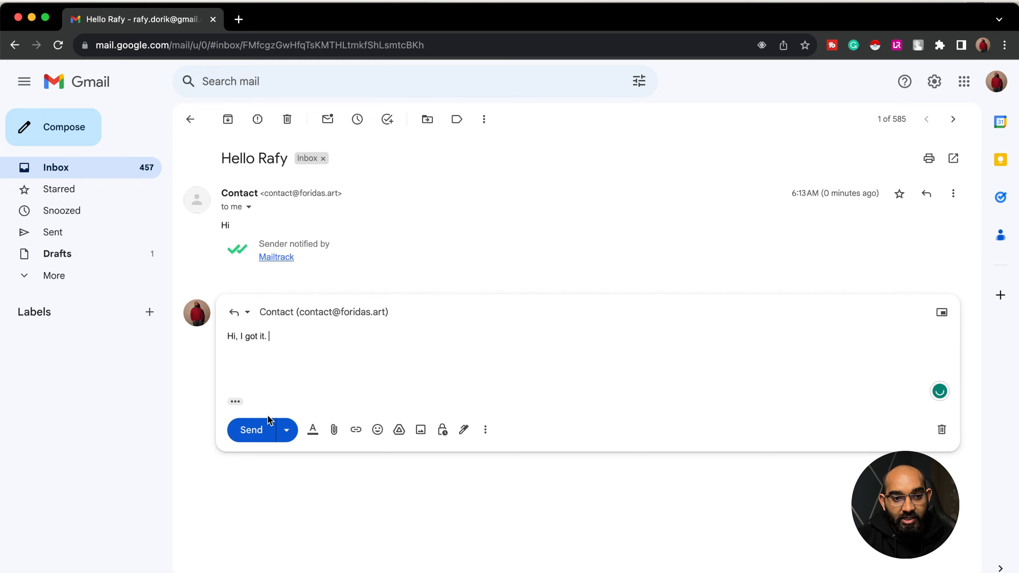
pyautogui.click(247, 433)
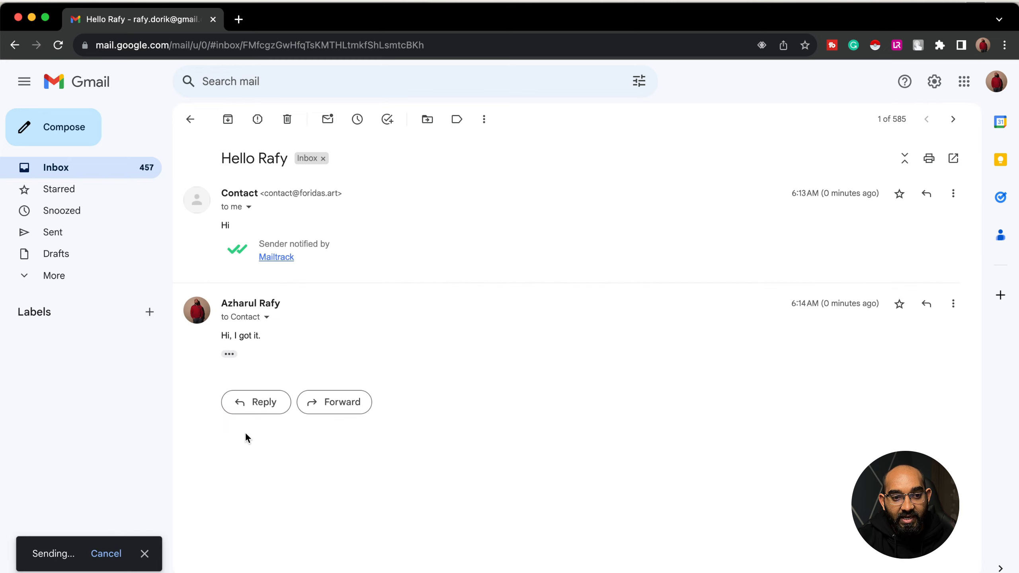
pyautogui.click(266, 318)
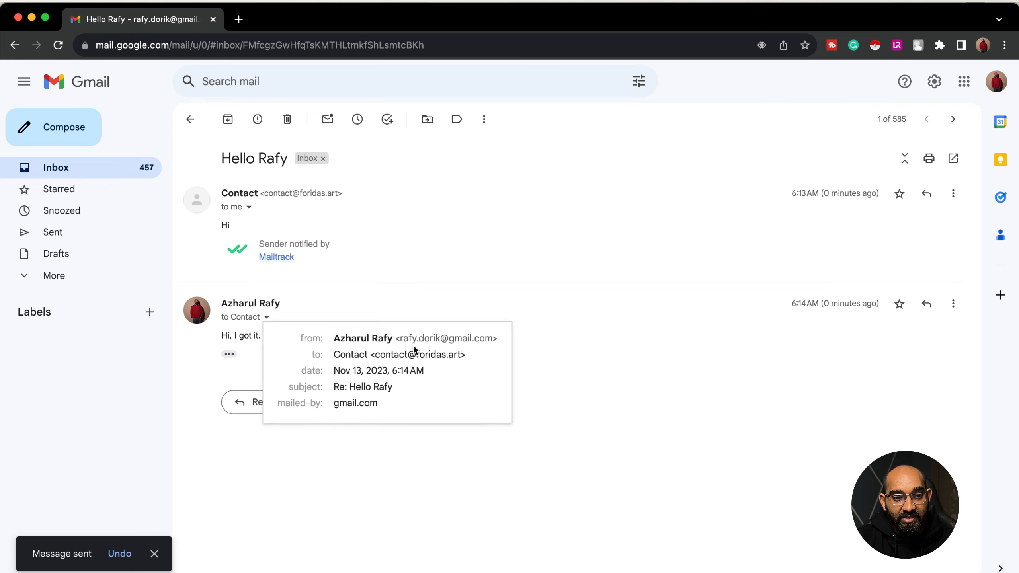
pyautogui.moveTo(382, 355); pyautogui.dragTo(473, 360)
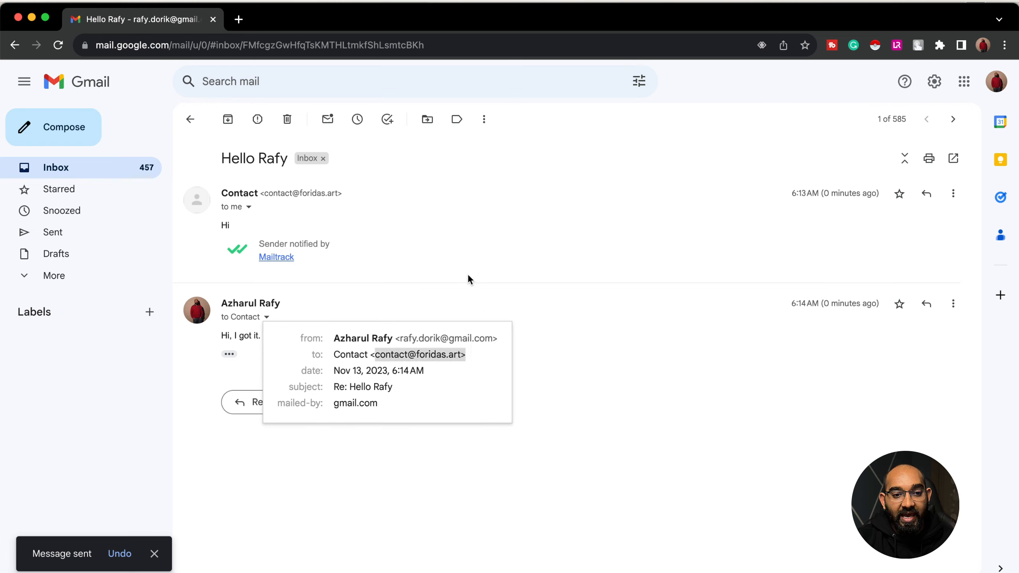
pyautogui.click(451, 278)
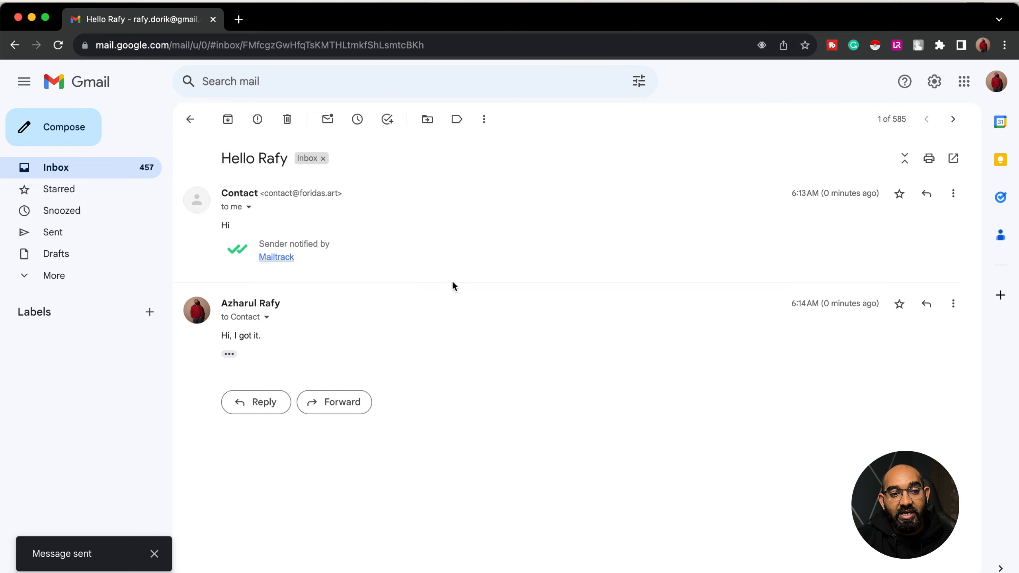
pyautogui.click(129, 170)
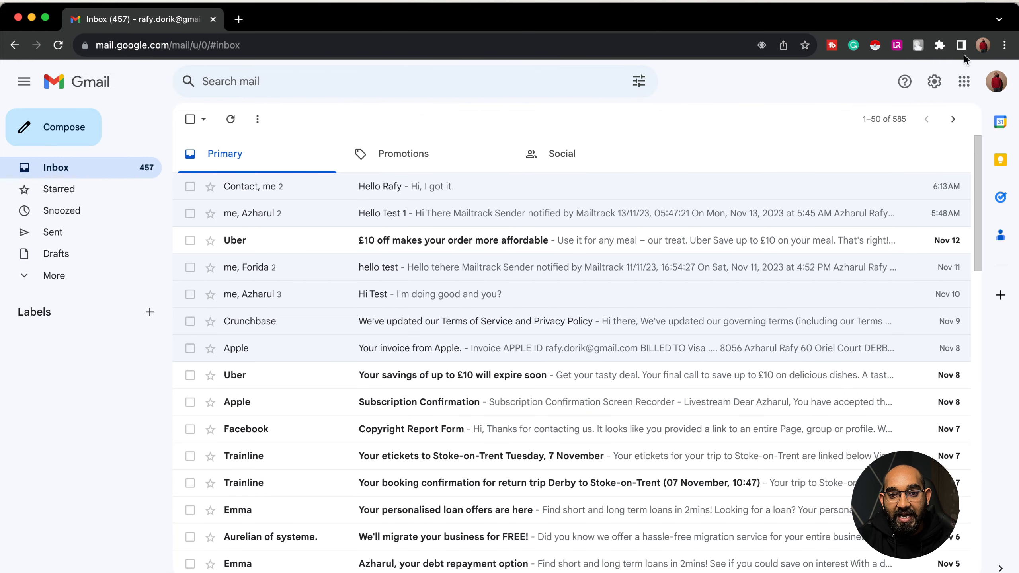
# - Switch back to the main profile, reload Gmail and view the Hello conversation with the reply
pyautogui.click(980, 51)
pyautogui.click(908, 419)
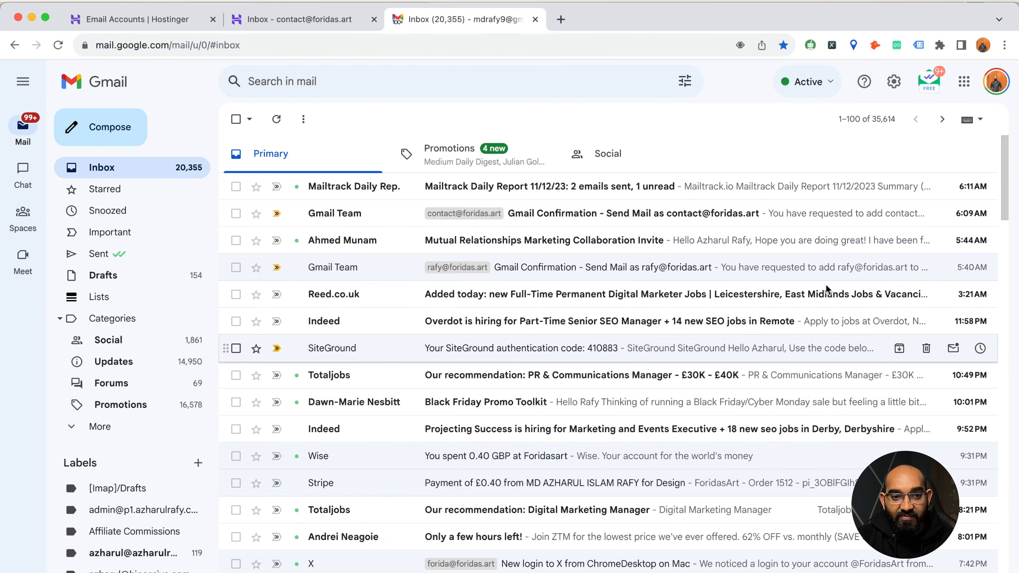
pyautogui.click(58, 45)
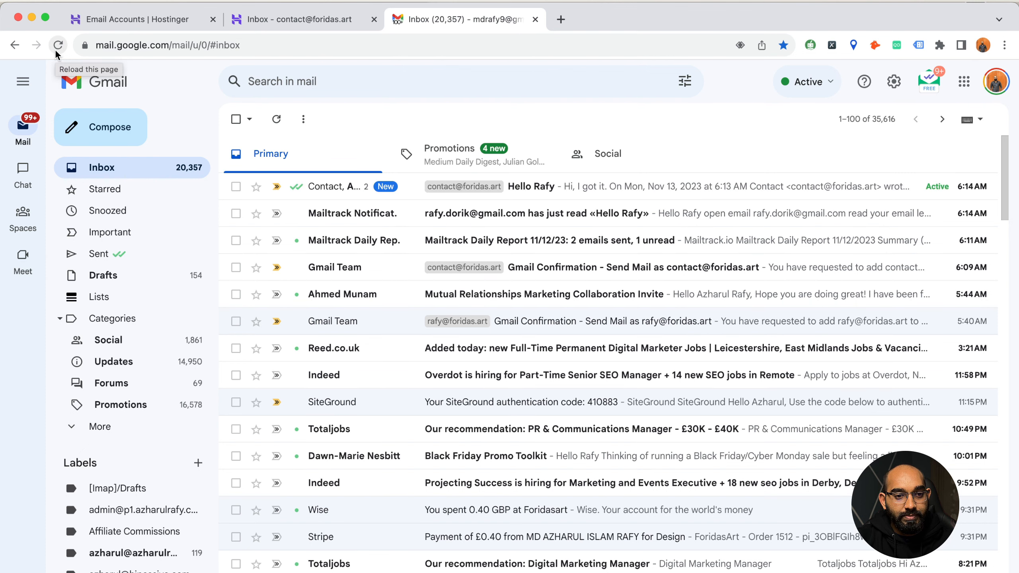
pyautogui.click(526, 194)
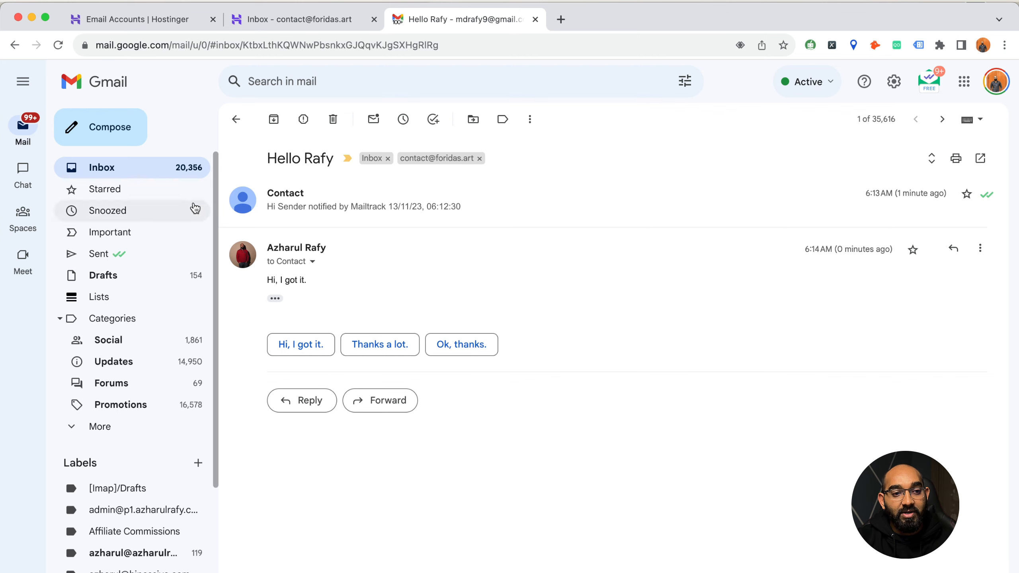
pyautogui.click(158, 175)
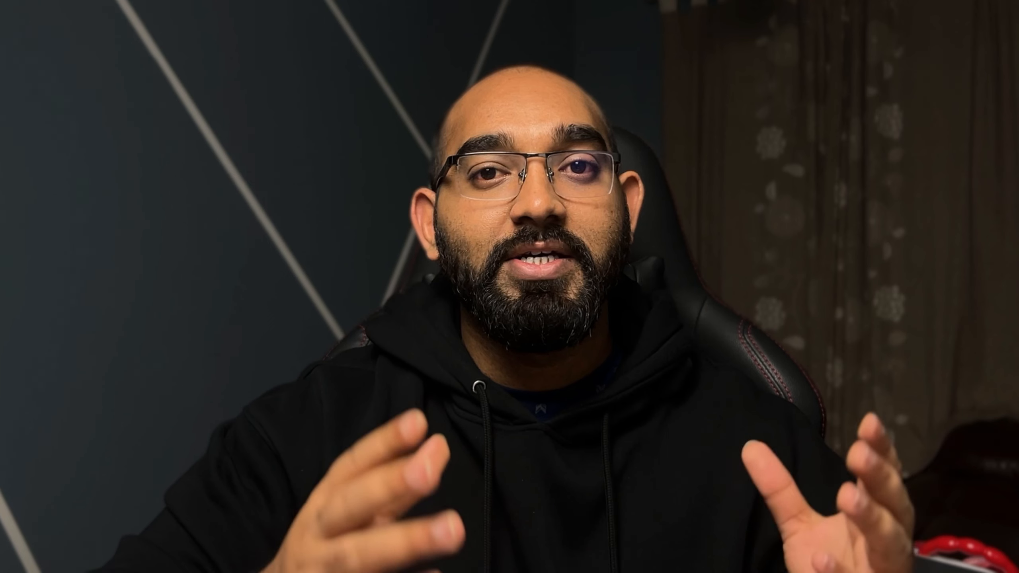